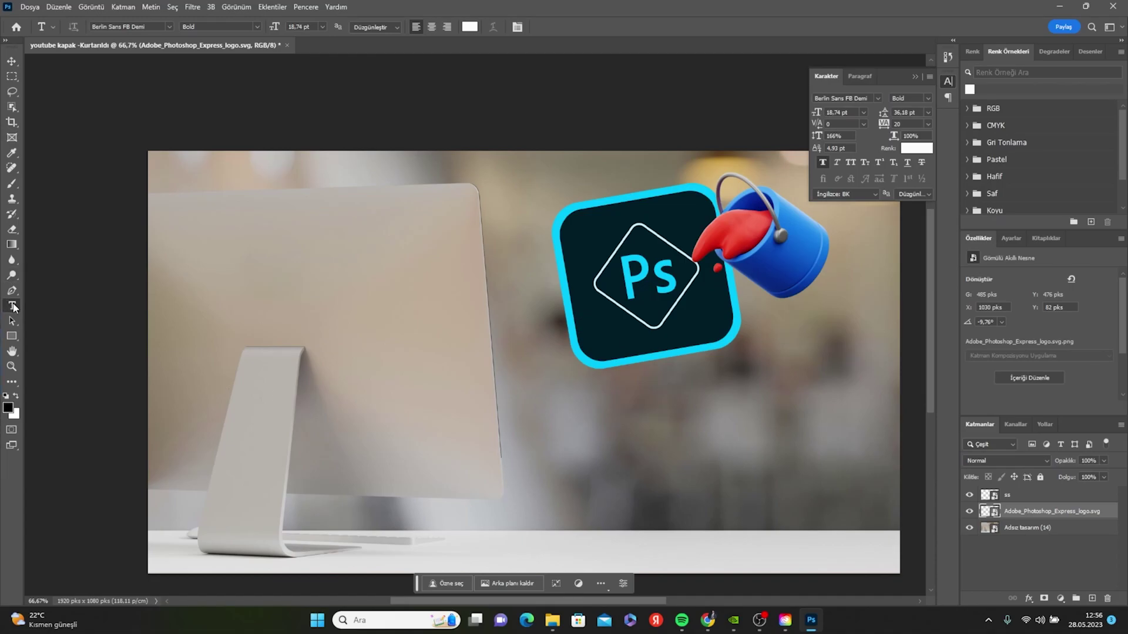
Step: Switch to the Horizontal Type Tool (Yatay Yazım Aracı) from the Type tool group
right_click(14, 308)
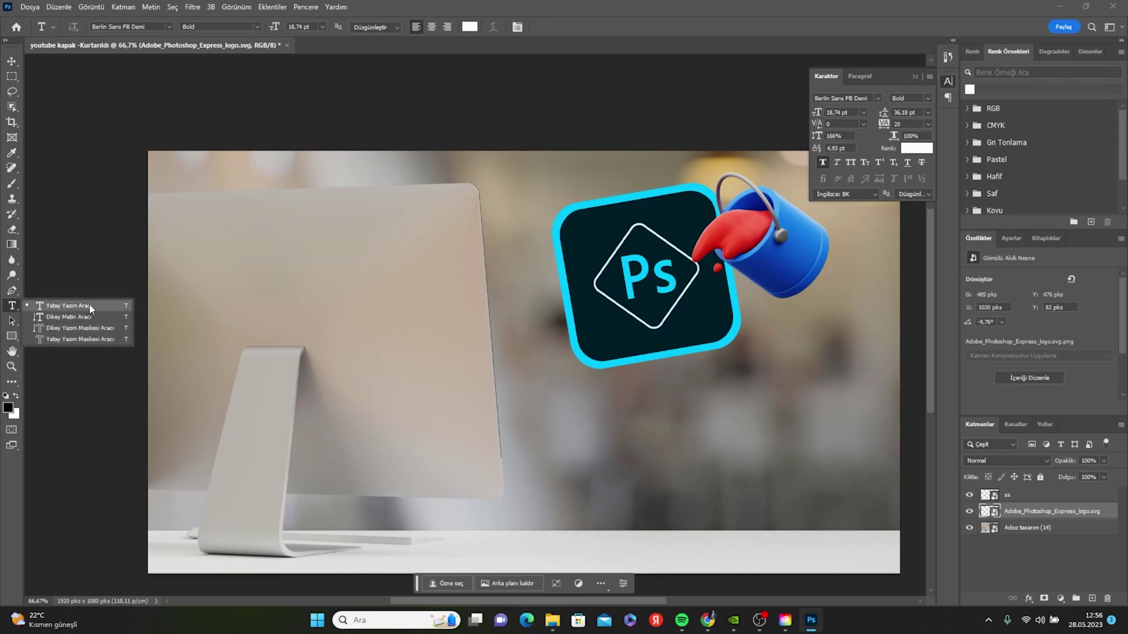
left_click(68, 307)
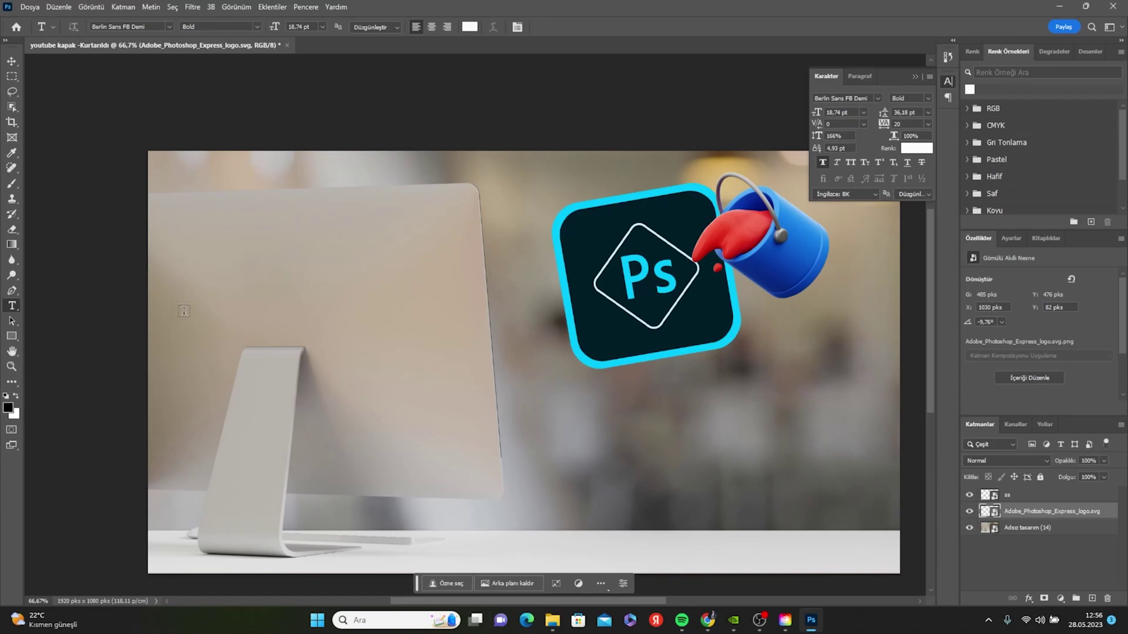
Step: Create a placeholder 'Lorem Ipsum' text layer over the monitor on the left
left_click(244, 332)
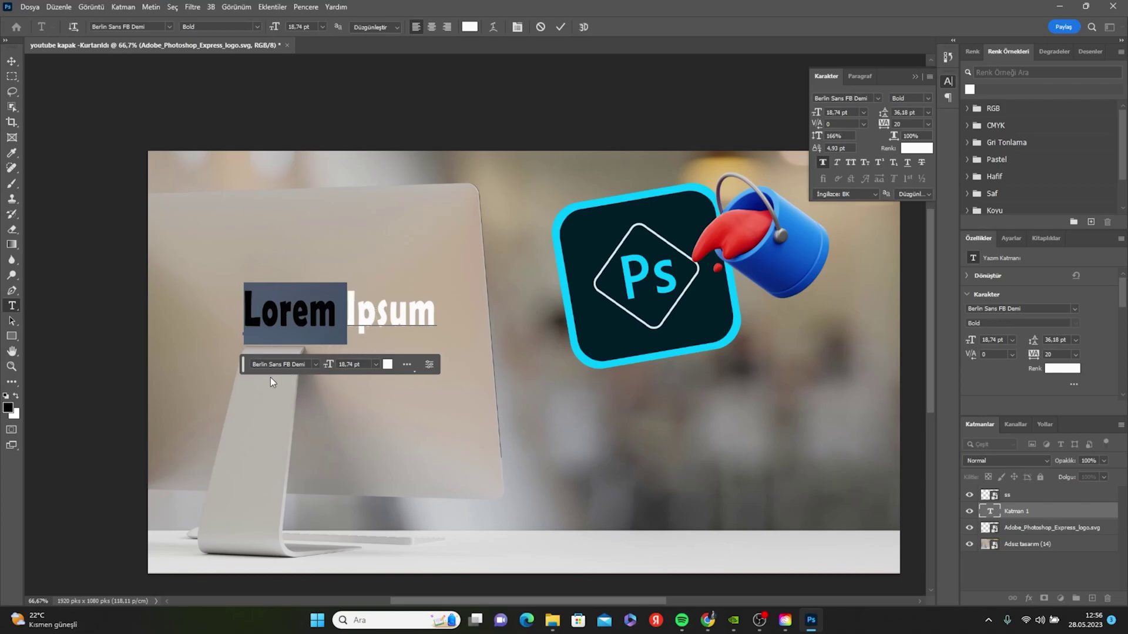
left_click(316, 365)
left_click(316, 364)
left_click(915, 75)
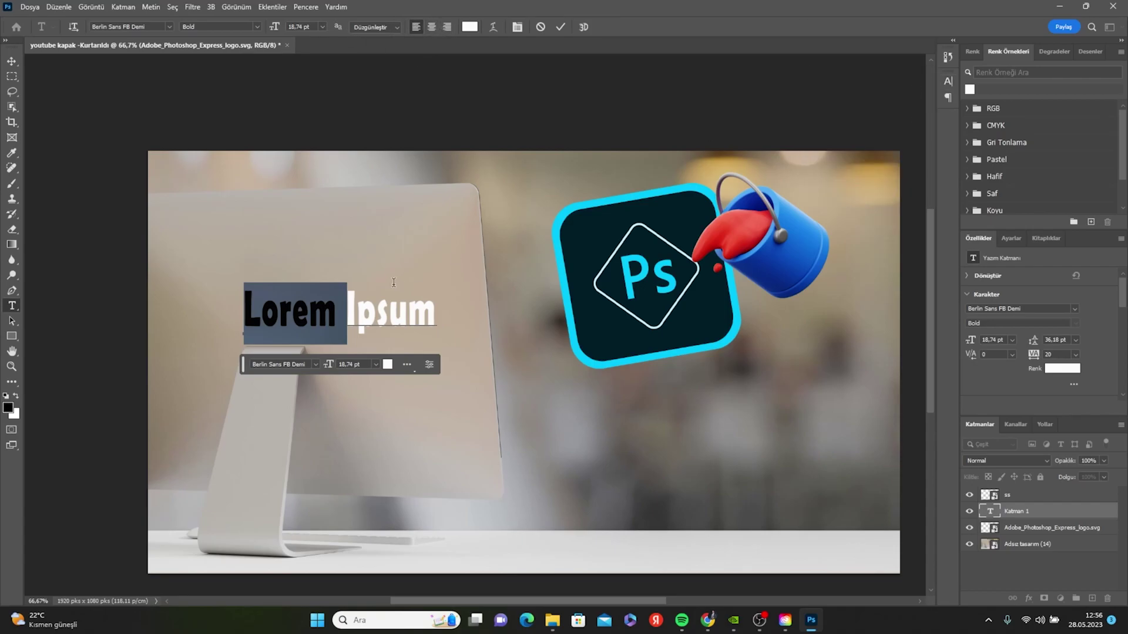
left_click(443, 307)
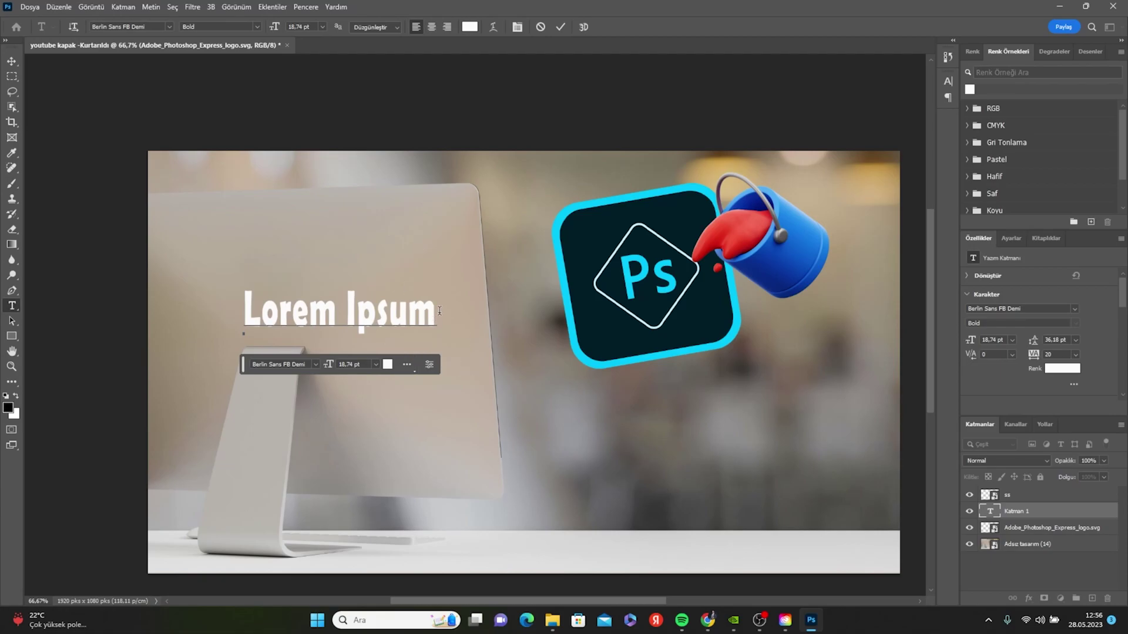
Step: Select all the white bold 'Lorem Ipsum' text and commit the text layer
key("ctrl+t")
key("ctrl+a")
key("ctrl+t")
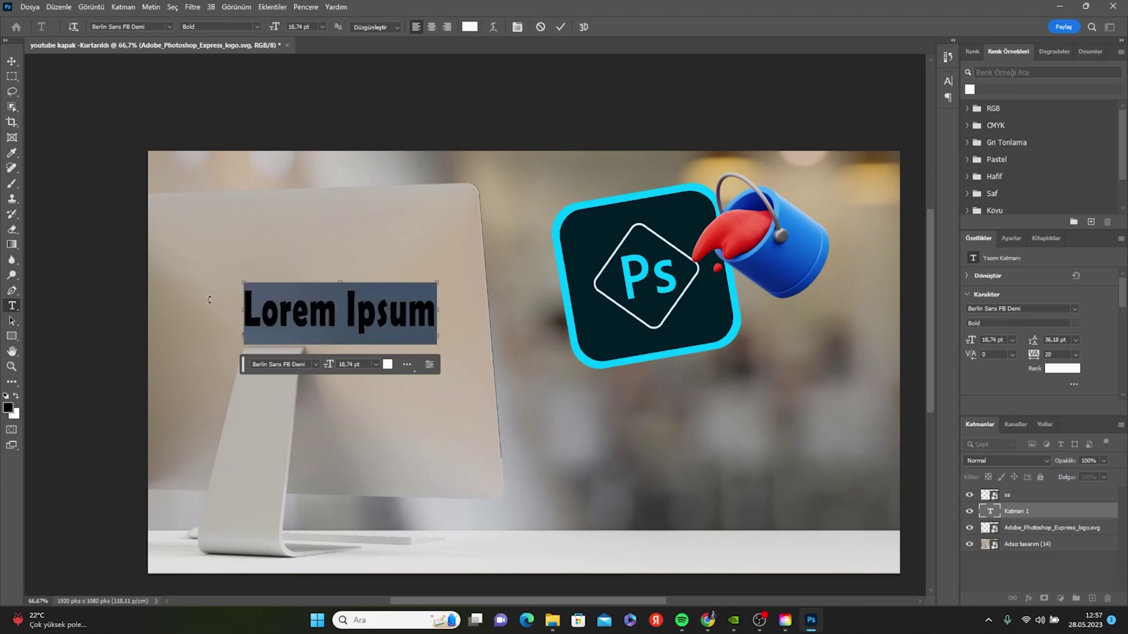
key("ctrl+t")
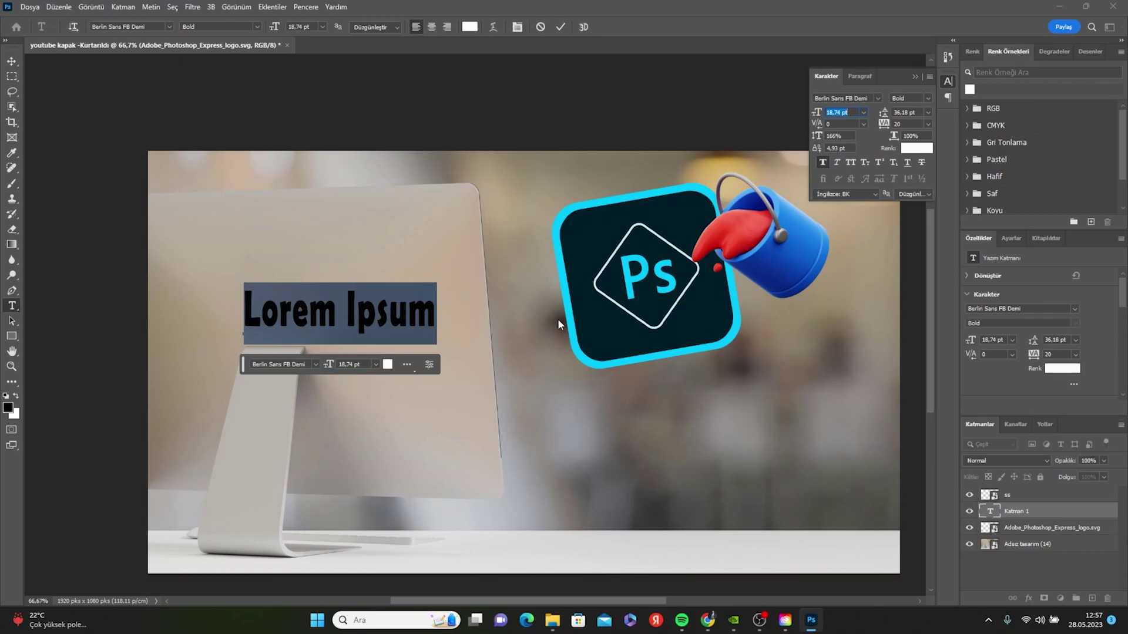
key("ctrl+Return")
key("ctrl+t")
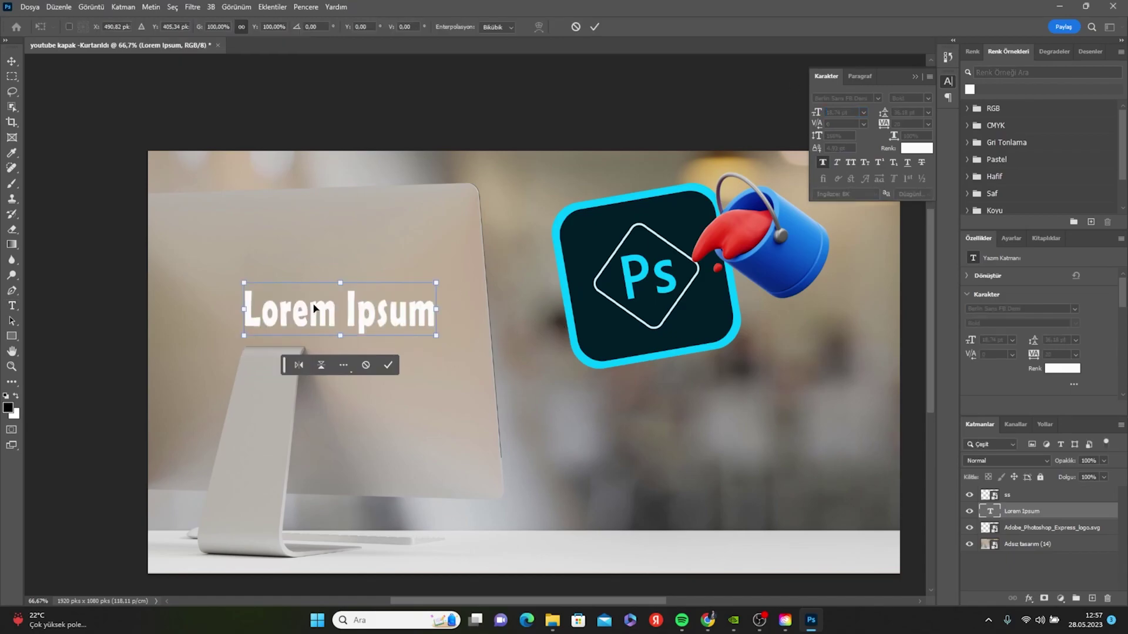
Step: Move the Lorem Ipsum text lower over the monitor and scale it up about 115%
left_click_drag(393, 311, 467, 337)
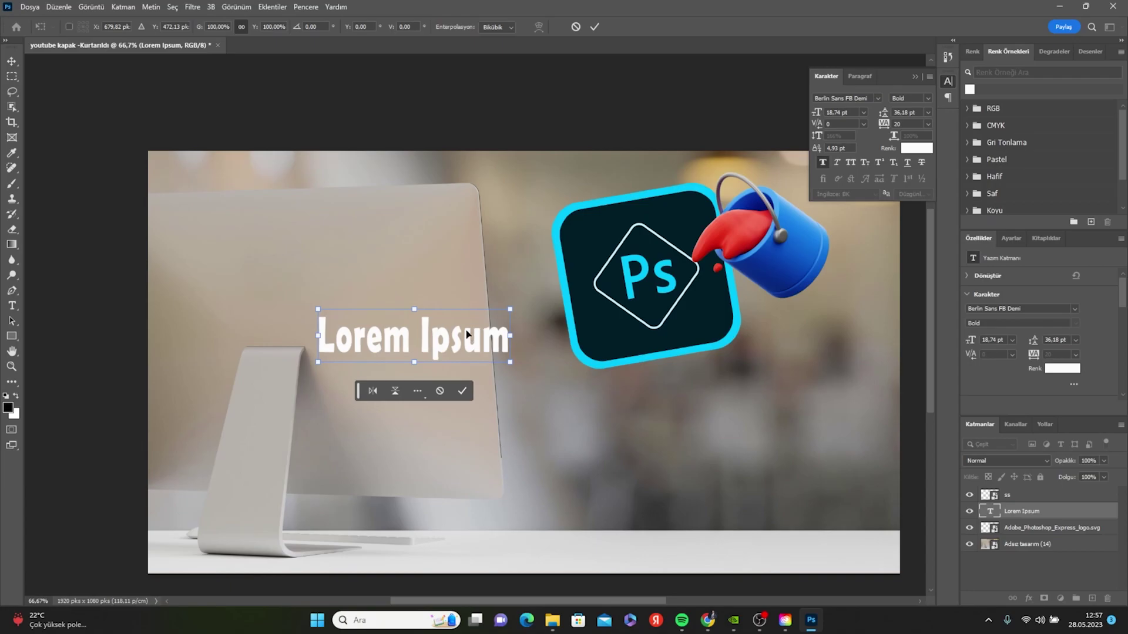
mouse_move(447, 336)
left_mouse_down()
mouse_move(393, 376)
mouse_move(508, 403)
mouse_move(481, 415)
left_mouse_up()
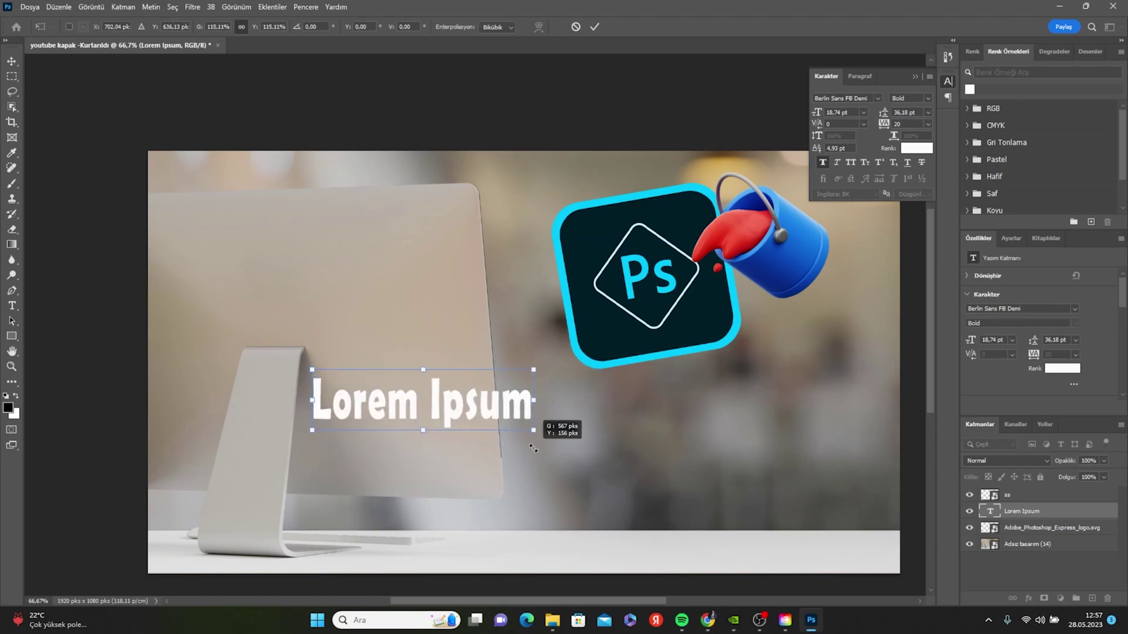
left_click_drag(480, 415, 538, 431)
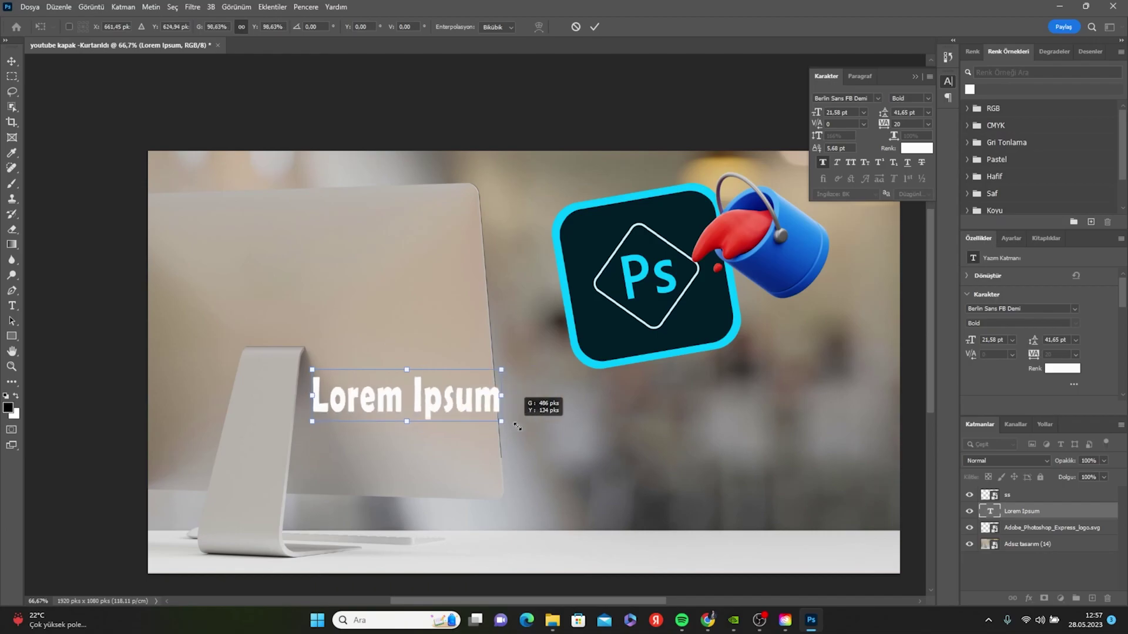
left_click(12, 305)
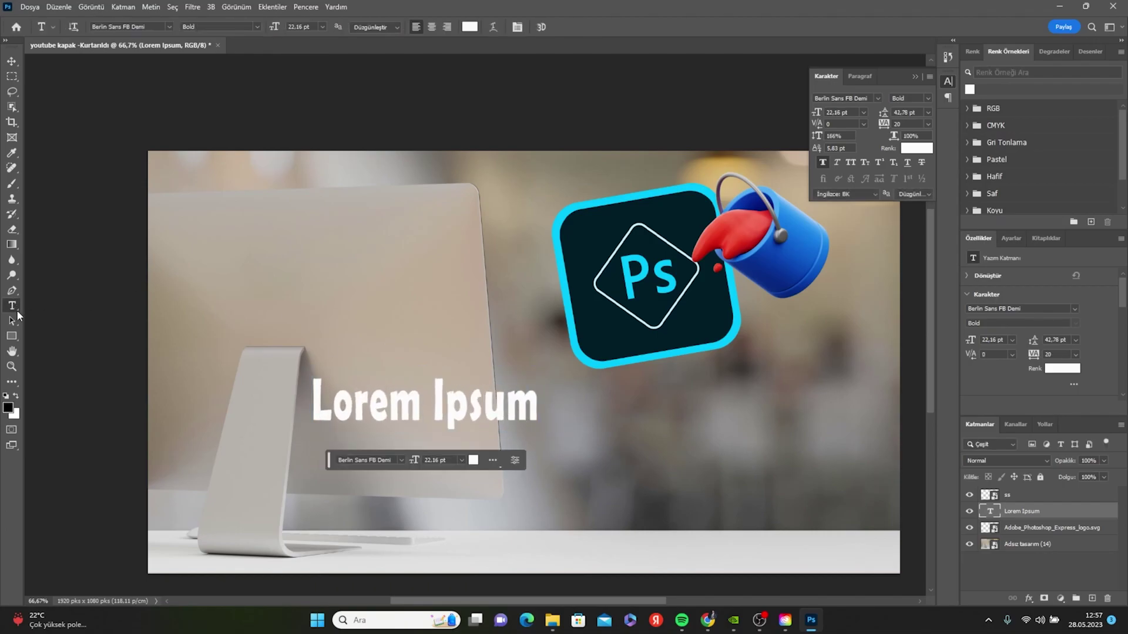
Step: Reselect the Lorem Ipsum headline for editing, leaving a stray 'Lorem ipsum dolor…' paragraph layer
left_click(538, 411)
left_click_drag(303, 407, 580, 419)
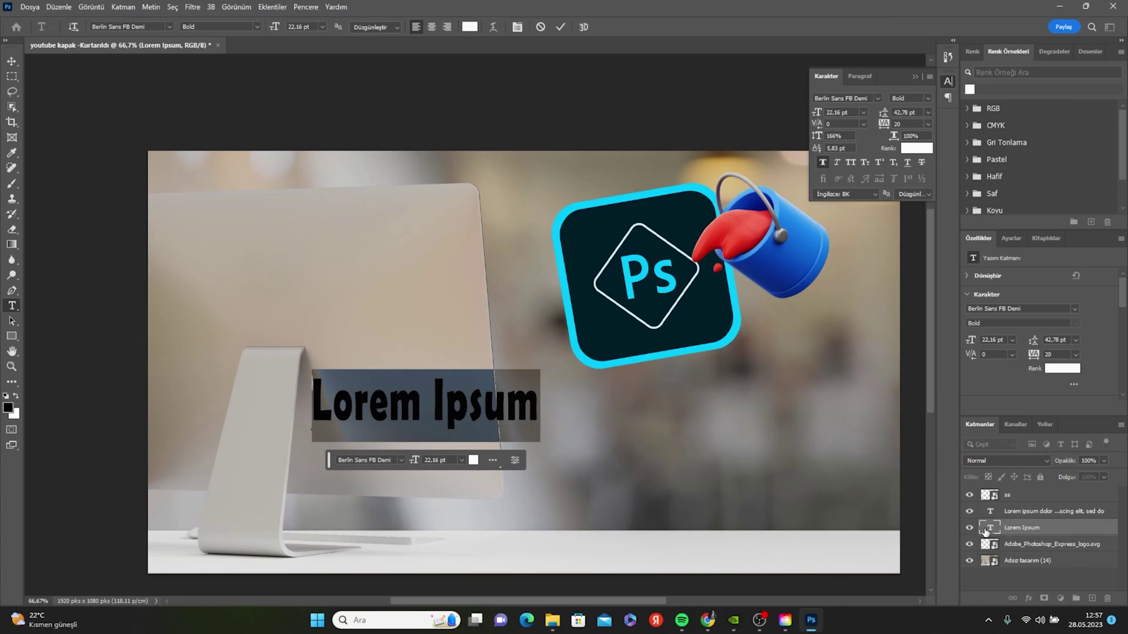
double_click(987, 529)
key("ctrl+t")
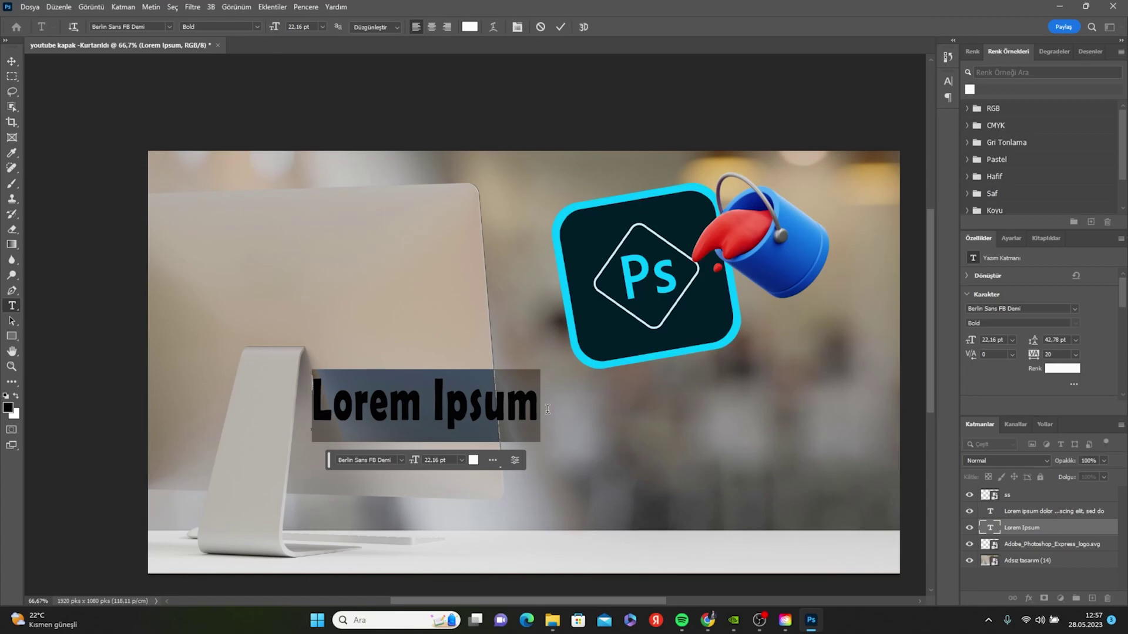
key("ctrl+t")
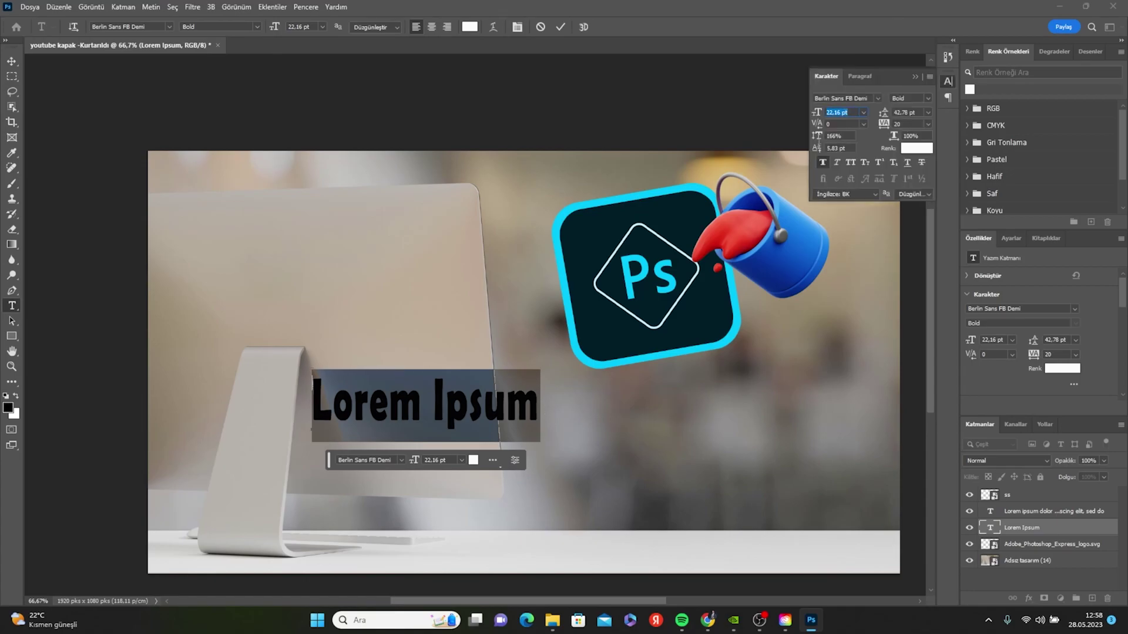
Step: Replace the headline with 'Photoshop' and 'Temel Araçlar' on a second line, then commit
left_click(511, 410)
left_click_drag(540, 400, 270, 402)
key("BackSpace")
key("Caps_Lock")
type("Photo")
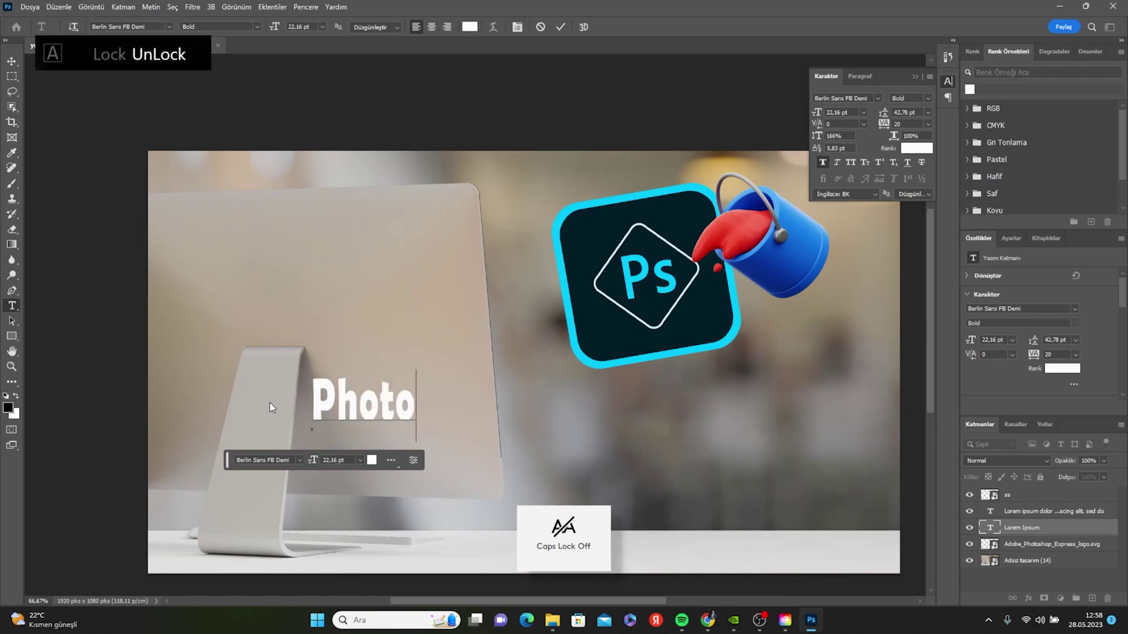
type("s")
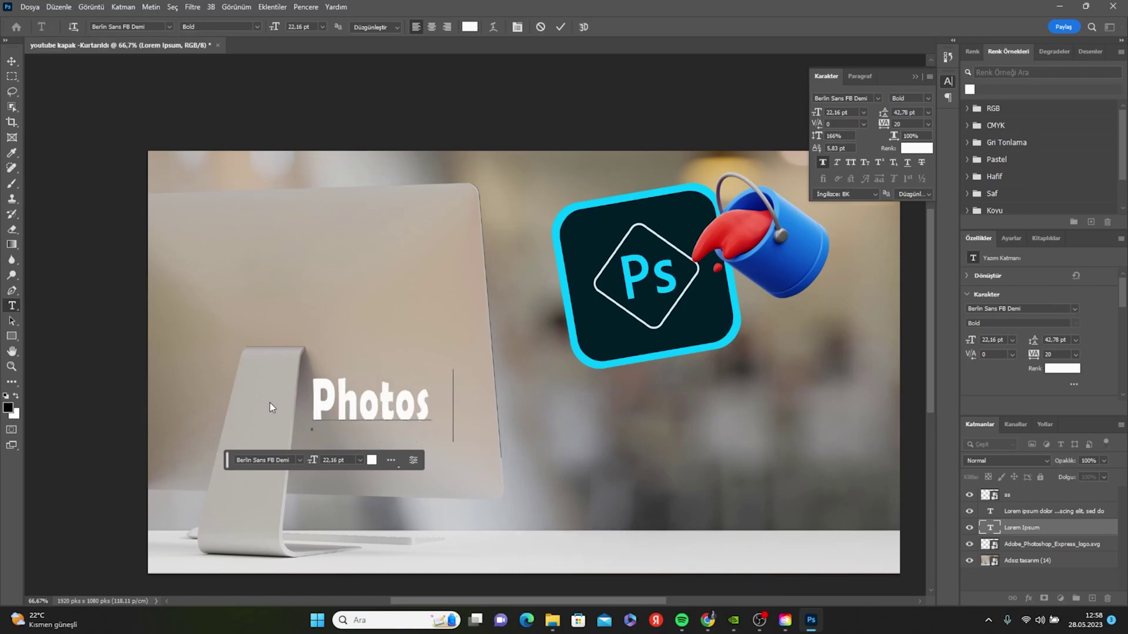
type("hop")
key("Caps_Lock")
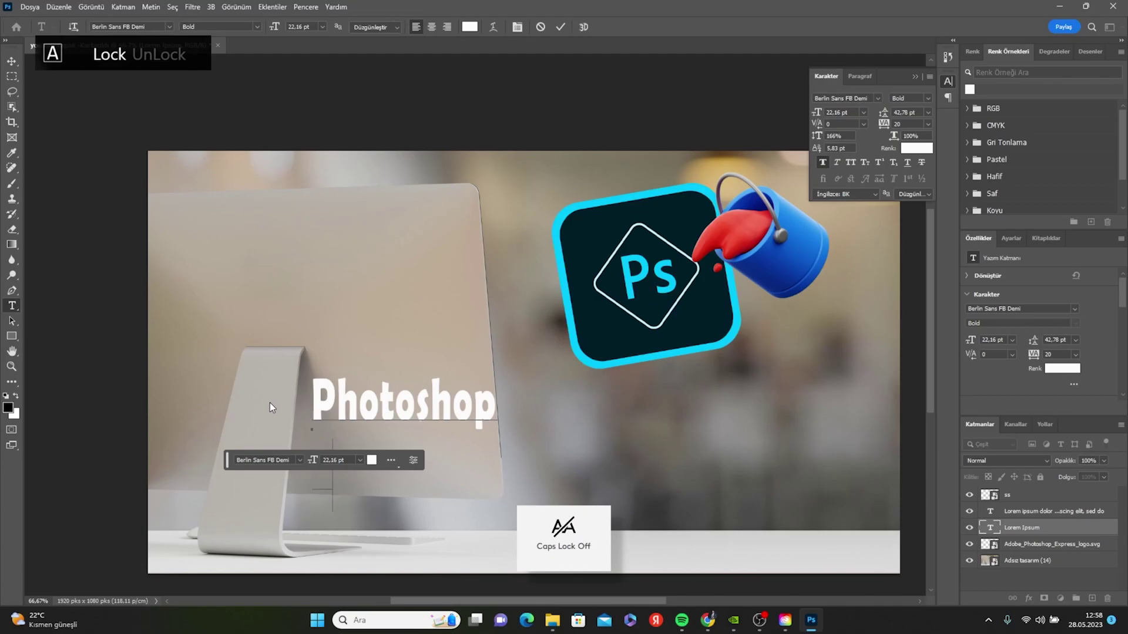
type("Temel")
key("Caps_Lock")
type("A")
key("Caps_Lock")
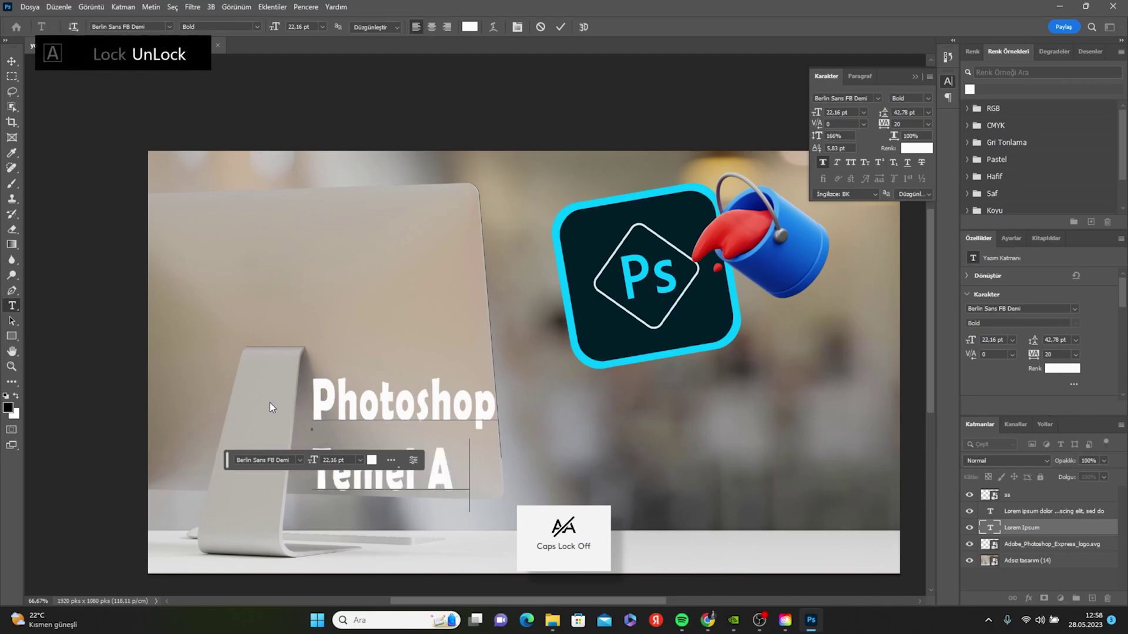
type("raçlar")
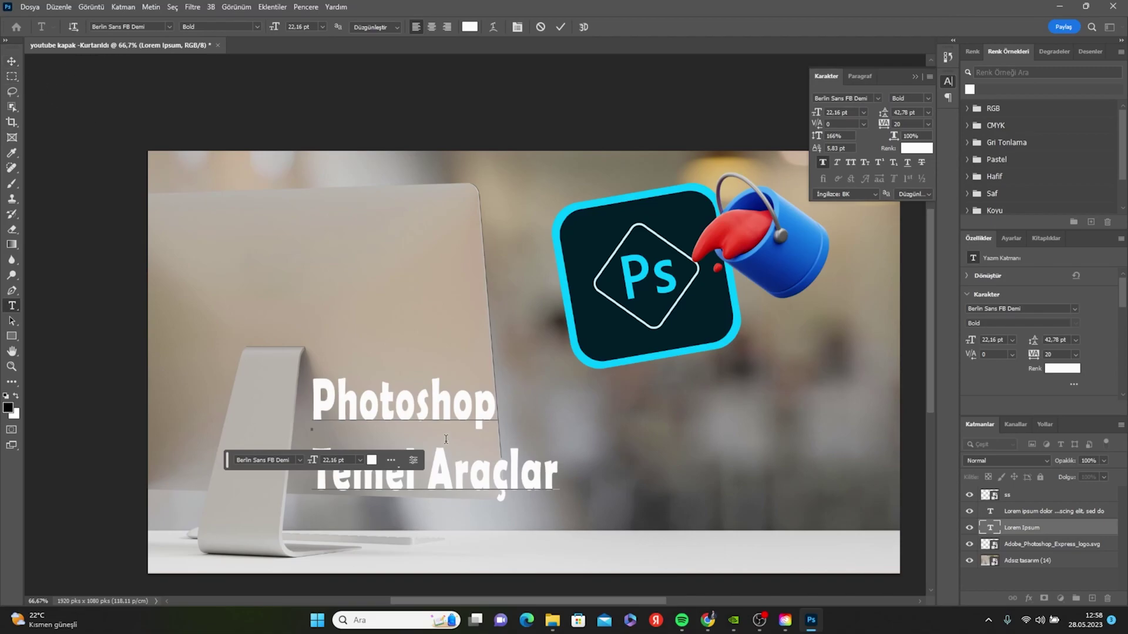
left_click(12, 61)
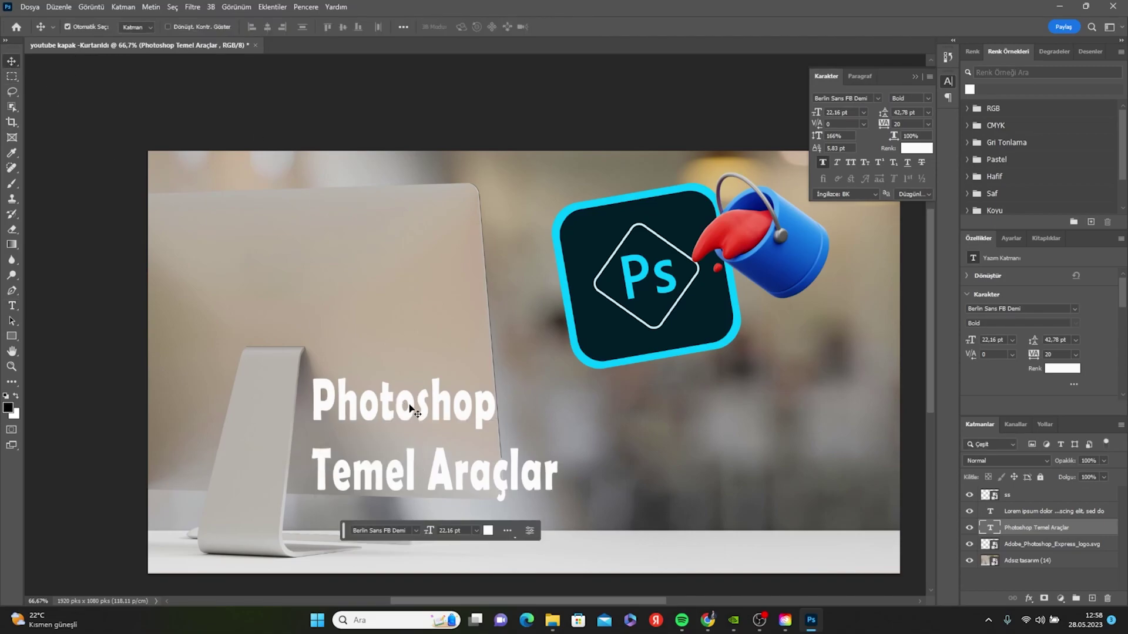
Step: Drag the two-line title beneath the Ps logo and delete the placeholder paragraph layer
mouse_move(401, 407)
left_mouse_down()
mouse_move(707, 407)
mouse_move(656, 407)
left_mouse_up()
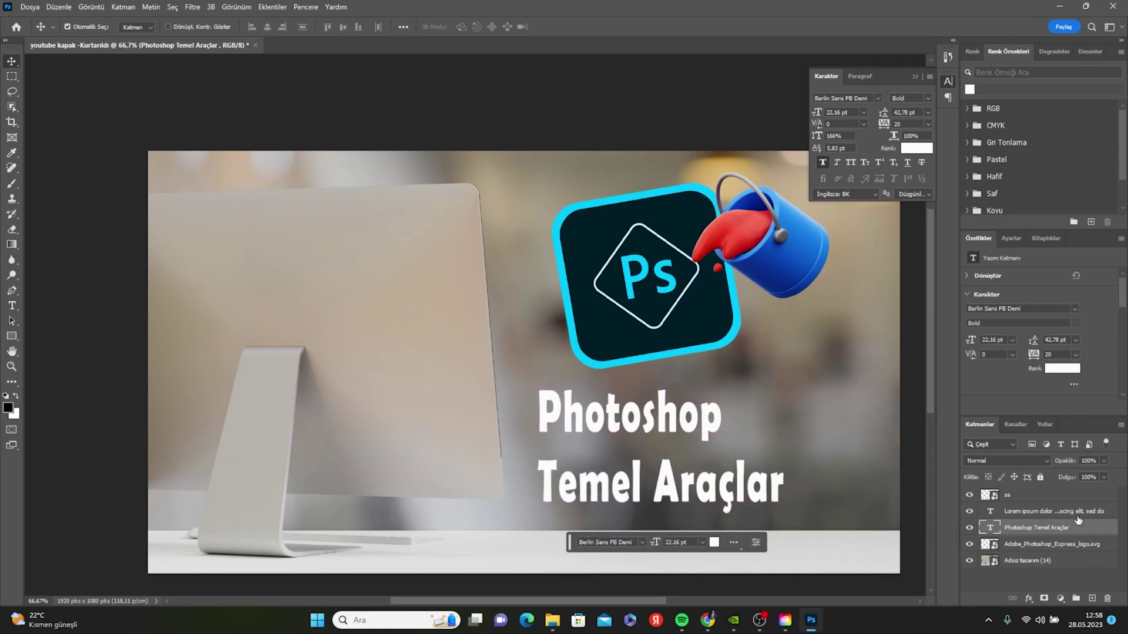
right_click(1050, 510)
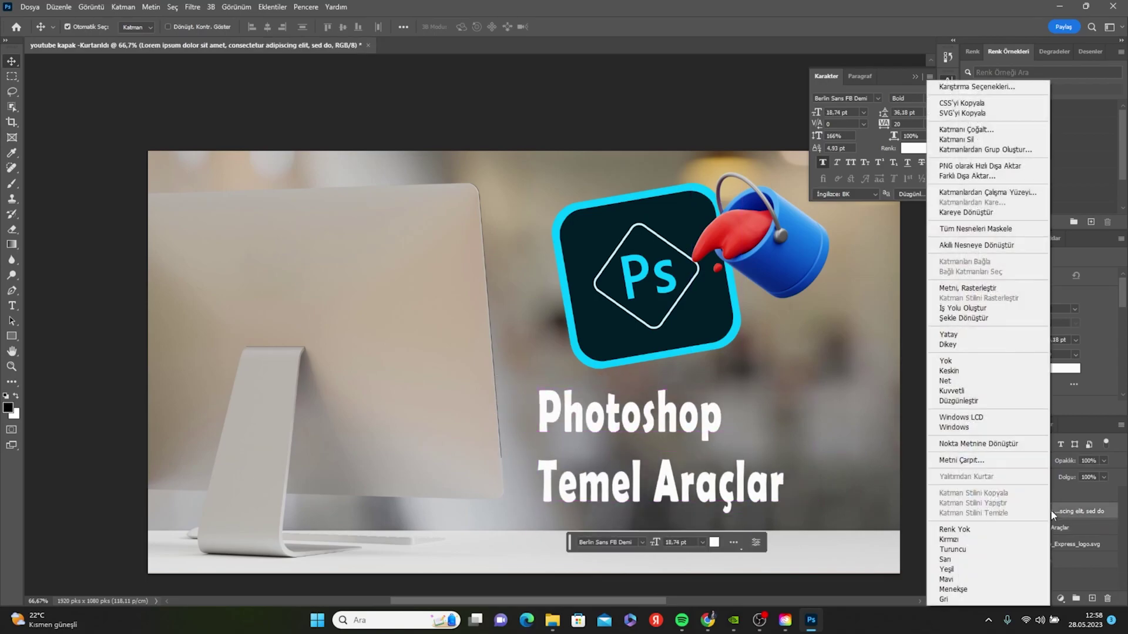
left_click(957, 141)
left_click(526, 238)
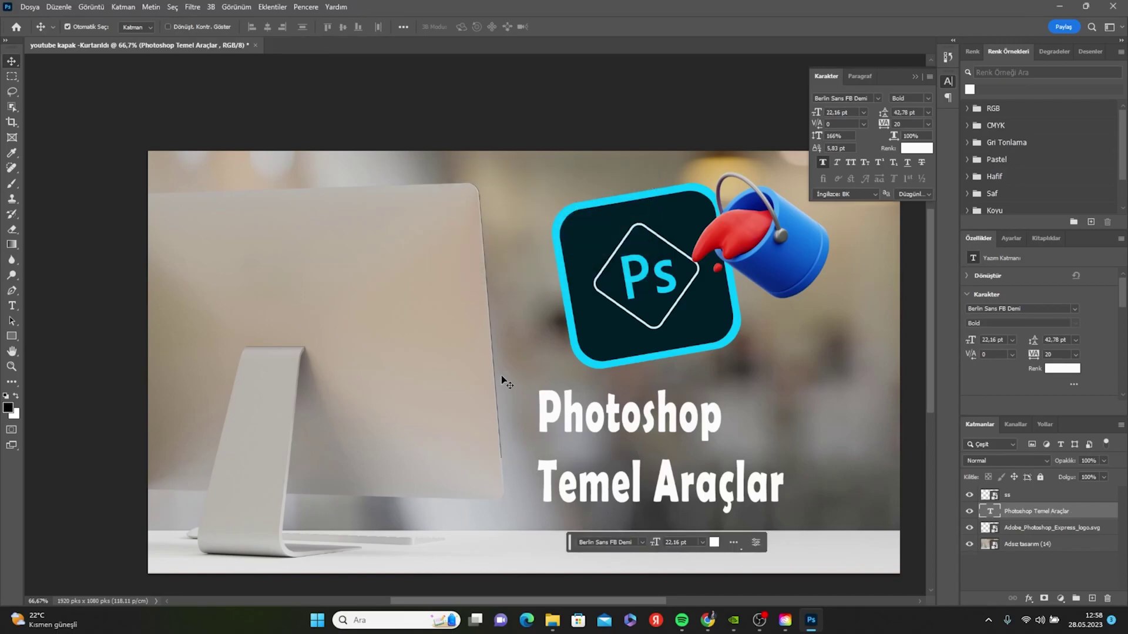
Step: Select both title lines and set their font size to 30 pt
key("t")
double_click(588, 443)
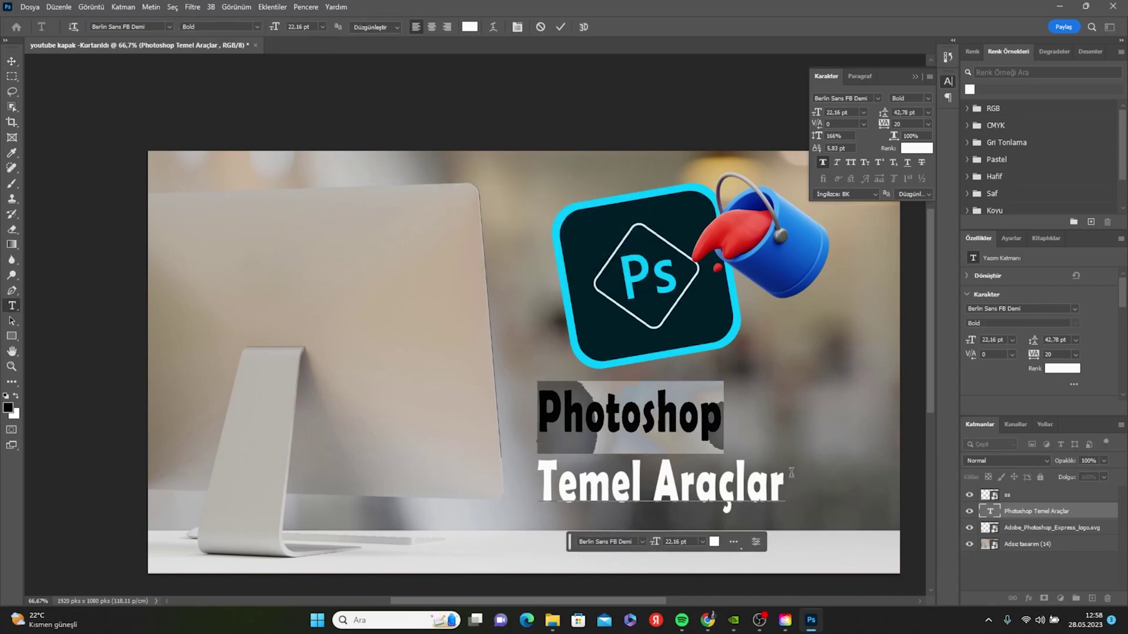
left_click_drag(808, 491, 728, 414)
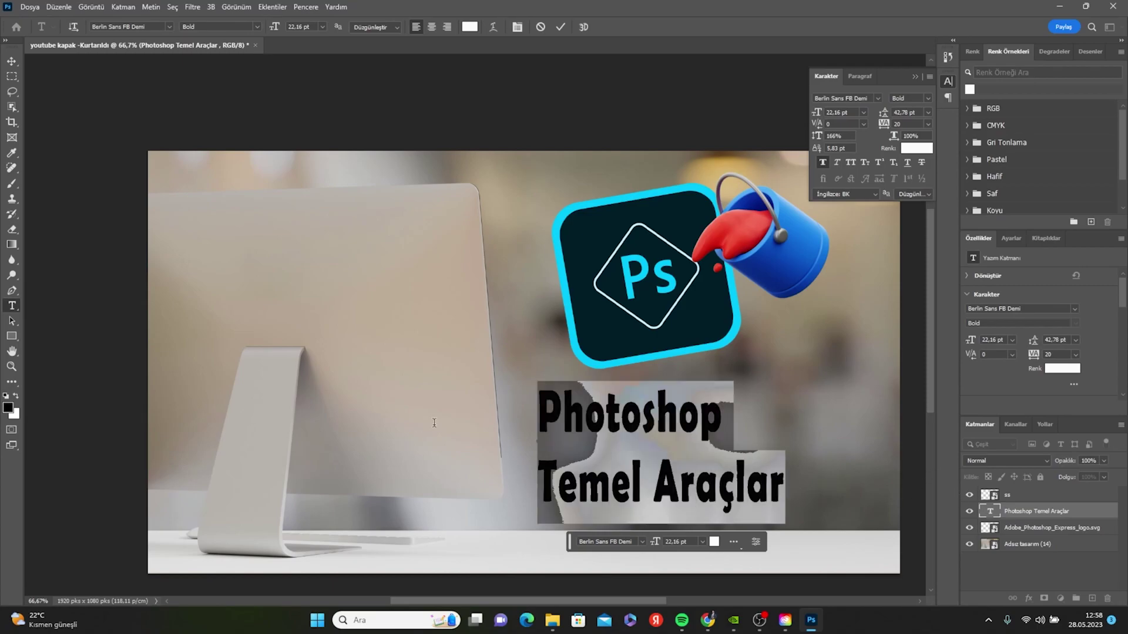
left_click(789, 477)
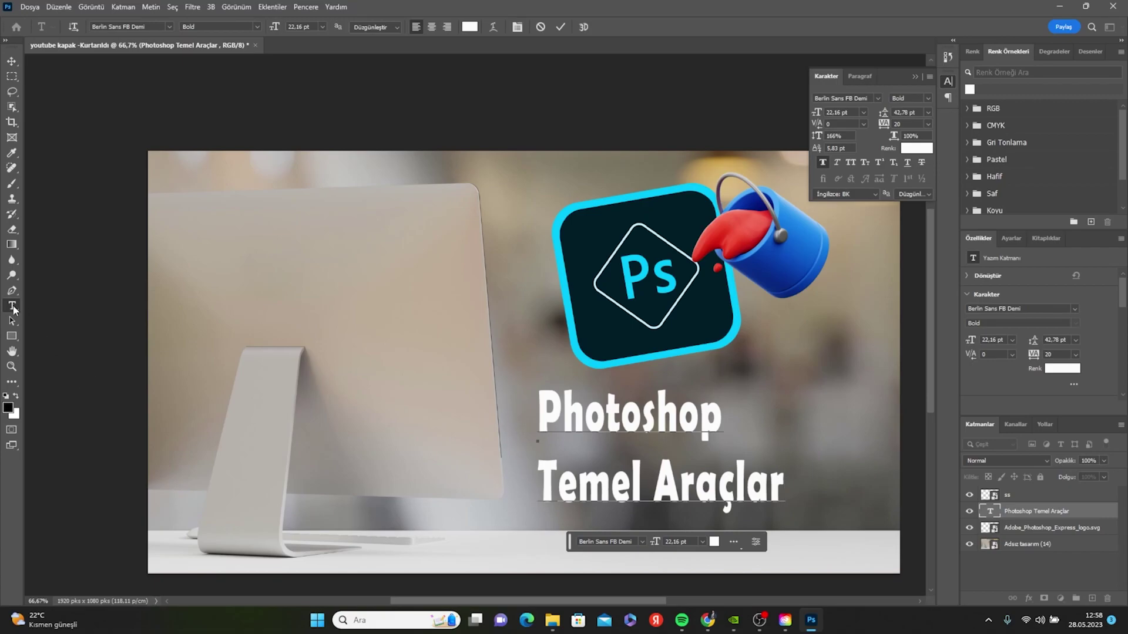
left_click_drag(543, 398, 853, 544)
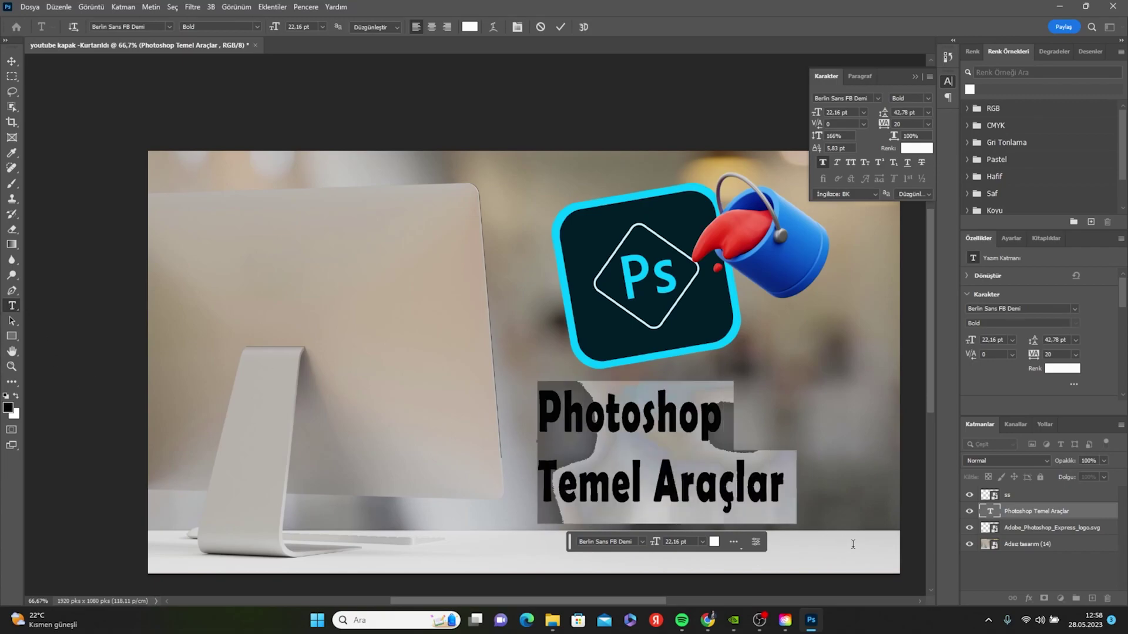
double_click(992, 514)
left_click(831, 112)
type("35")
key("Return")
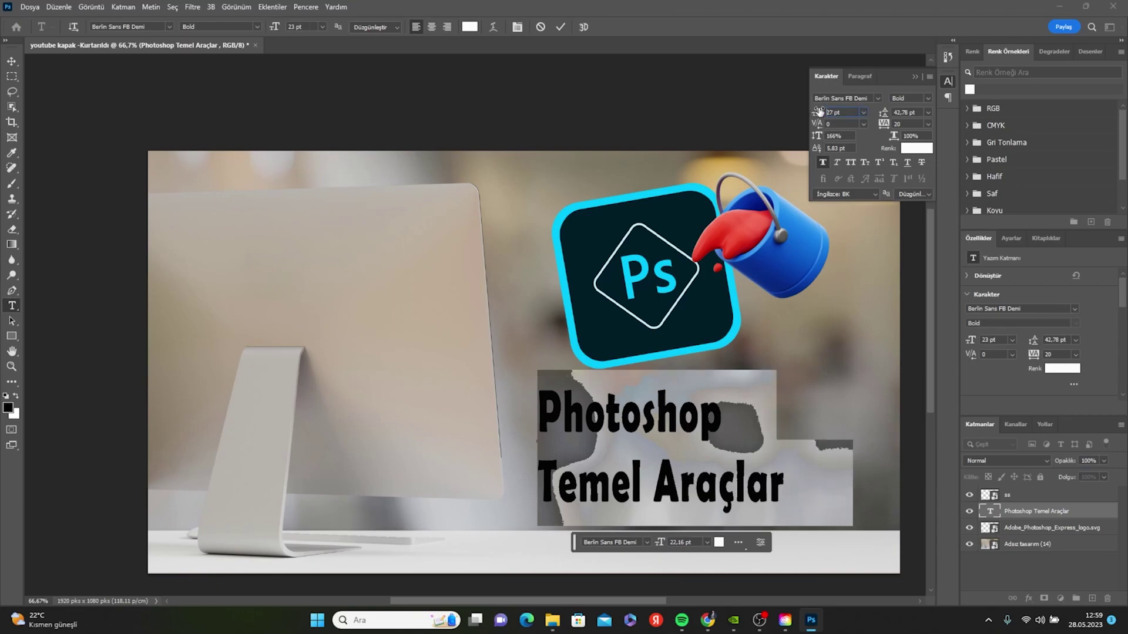
type("30")
key("Return")
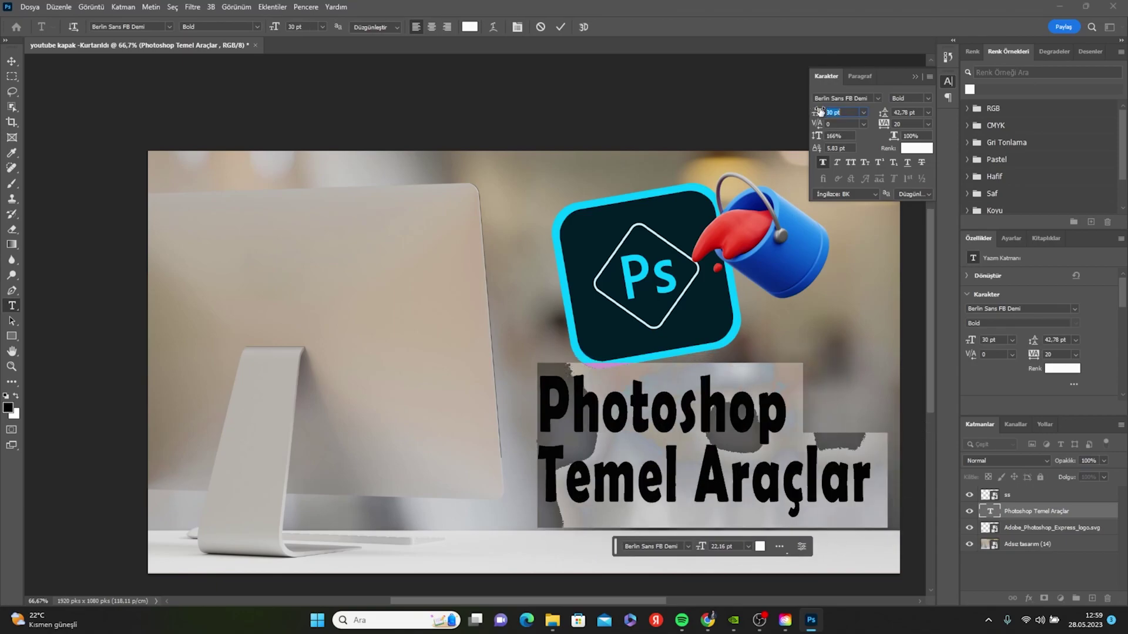
Step: Stretch the title to 180% vertical scale and shift its baseline slightly down
left_click(831, 136)
type("150")
key("Return")
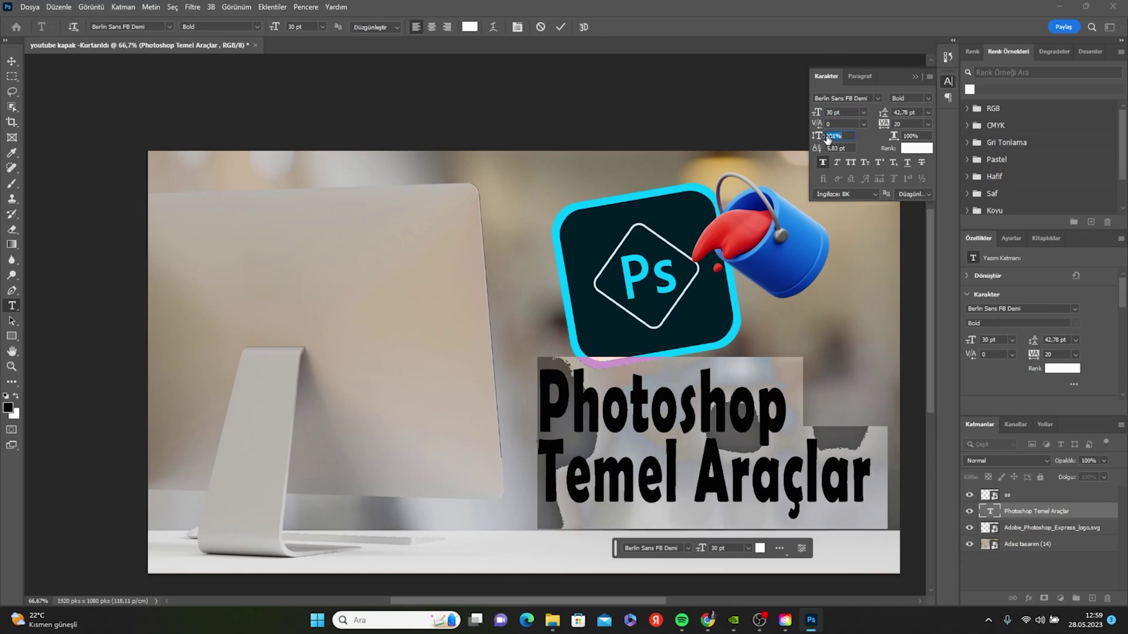
type("180")
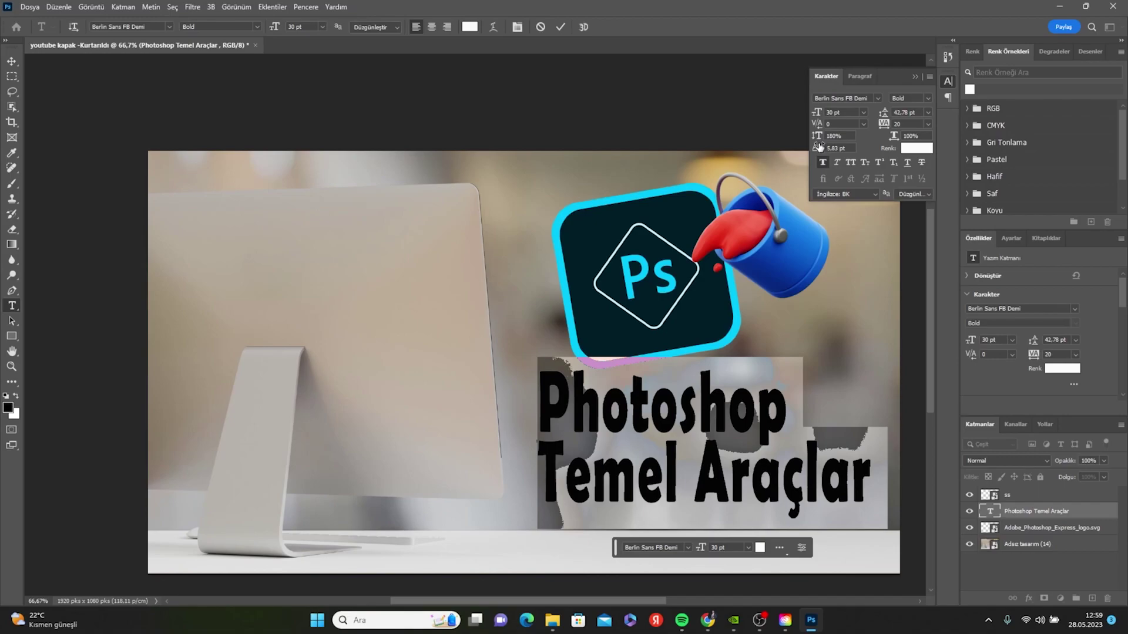
left_click(829, 148)
left_click_drag(827, 146, 814, 149)
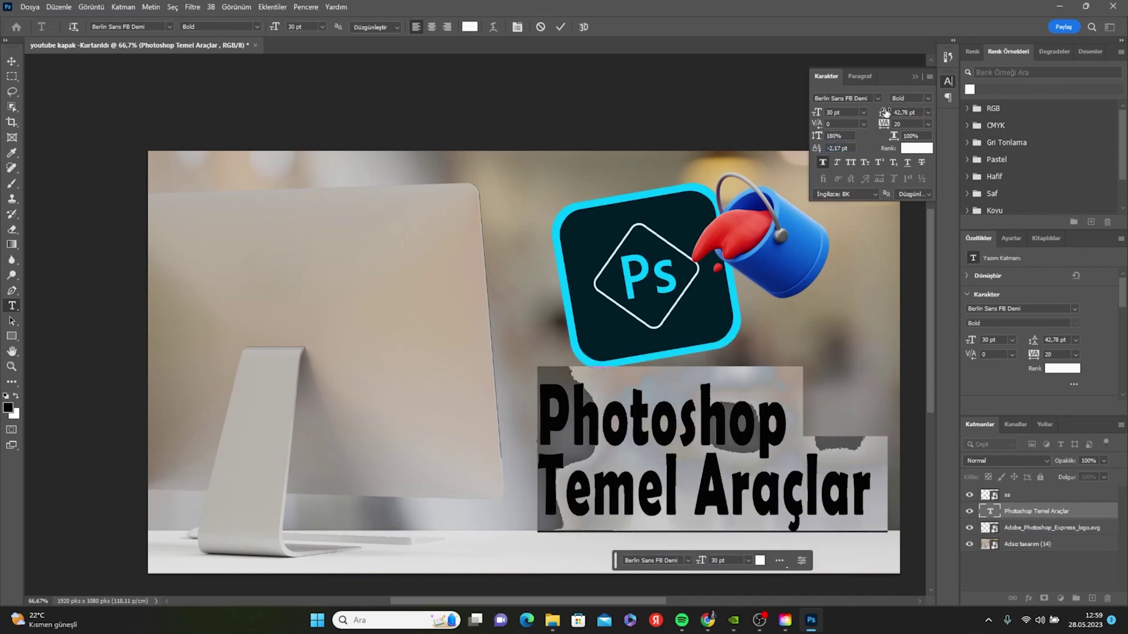
Step: Set the title's leading to 48 pt and tighten tracking to -40
left_click_drag(886, 112, 890, 112)
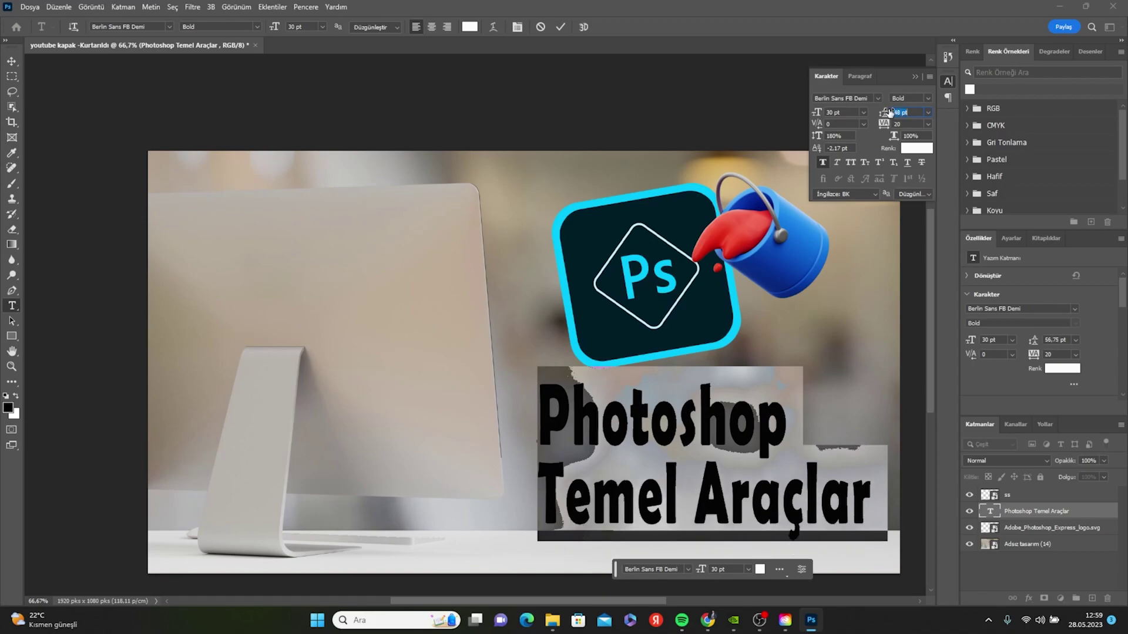
key("Return")
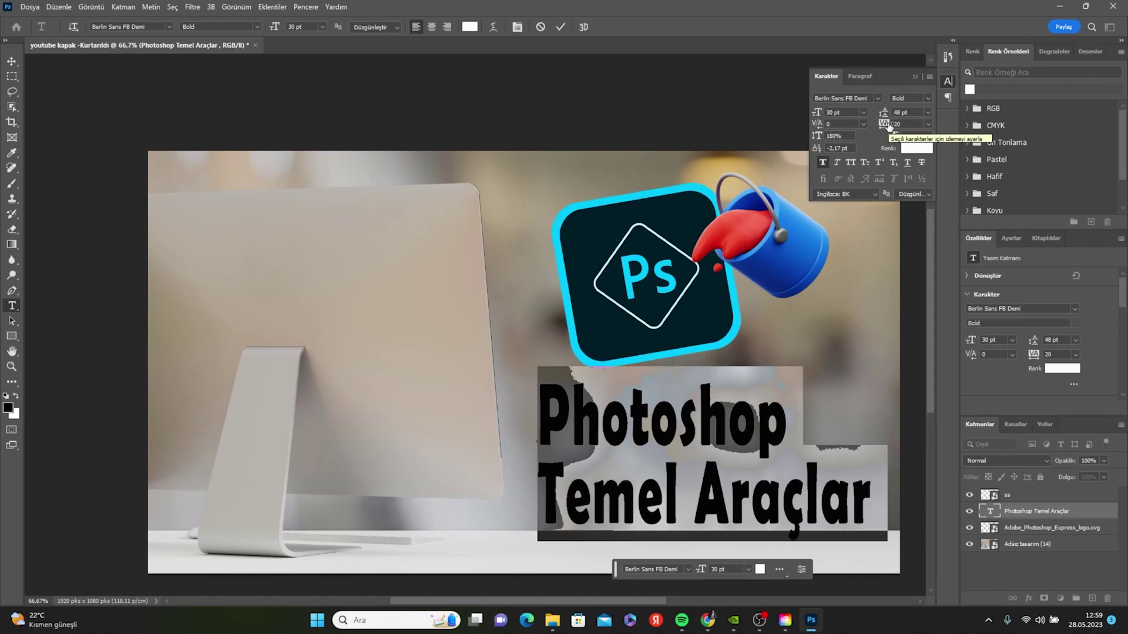
left_click_drag(889, 125, 889, 126)
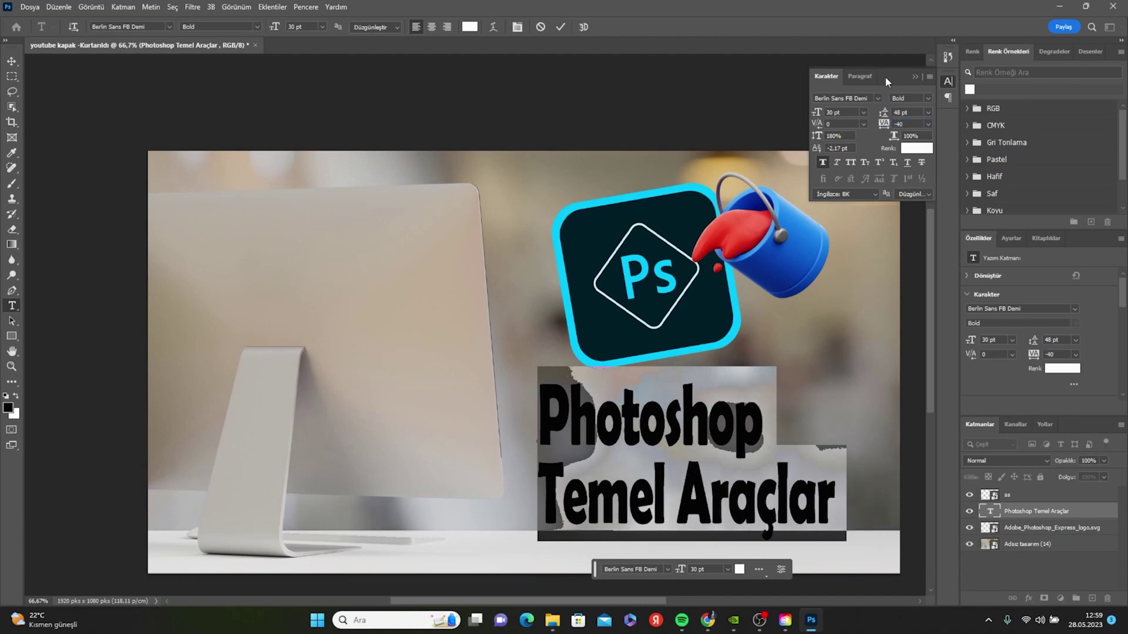
left_click(860, 76)
Step: Left-align the title with a -2.5 pt left indent and 9.5 pt first-line indent
left_click(840, 100)
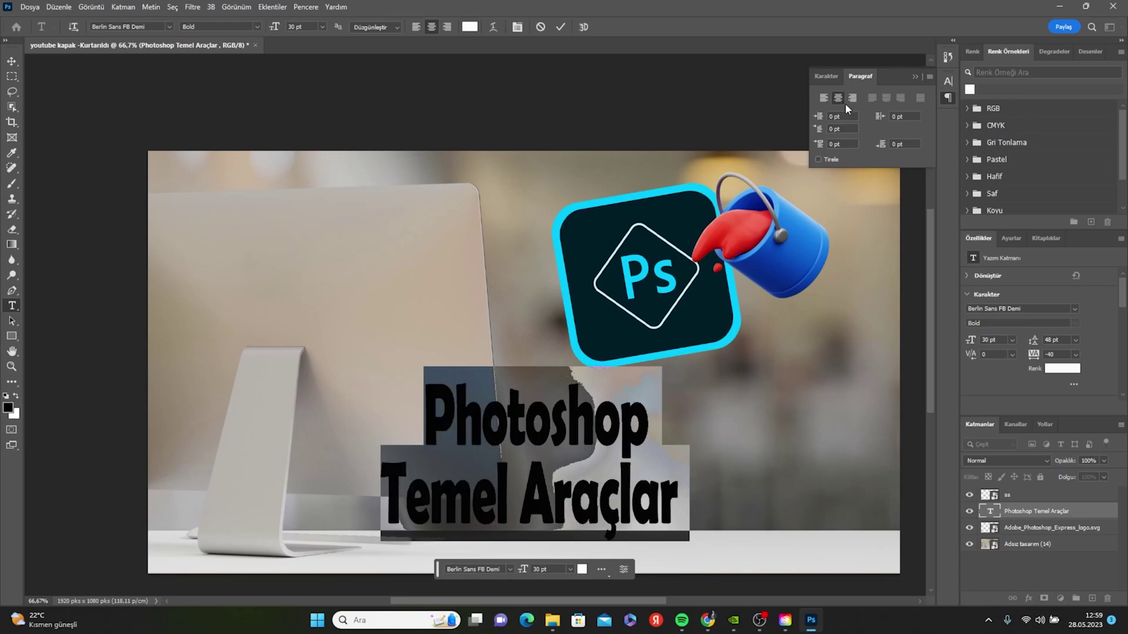
left_click(852, 97)
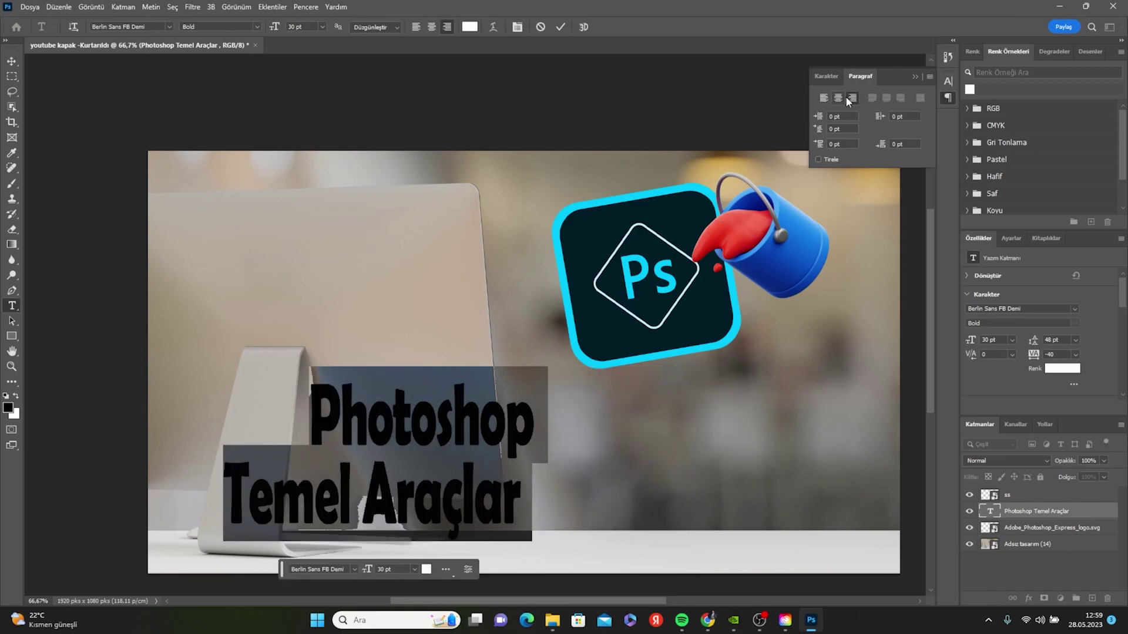
left_click(843, 97)
left_click(824, 98)
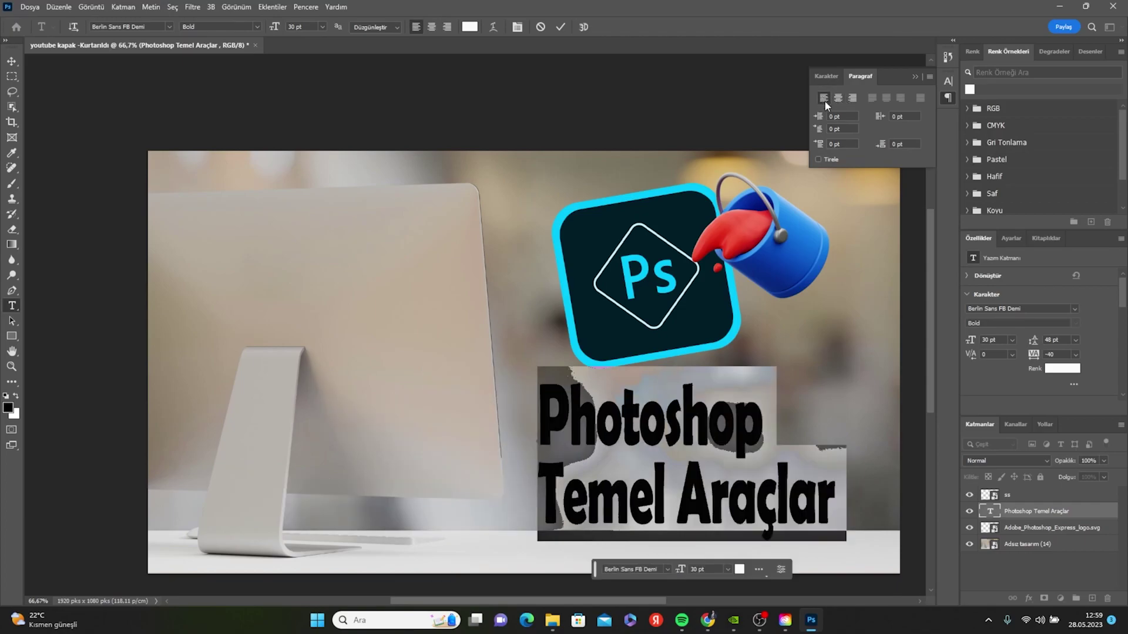
mouse_move(817, 120)
left_mouse_down()
mouse_move(796, 118)
mouse_move(814, 115)
left_mouse_up()
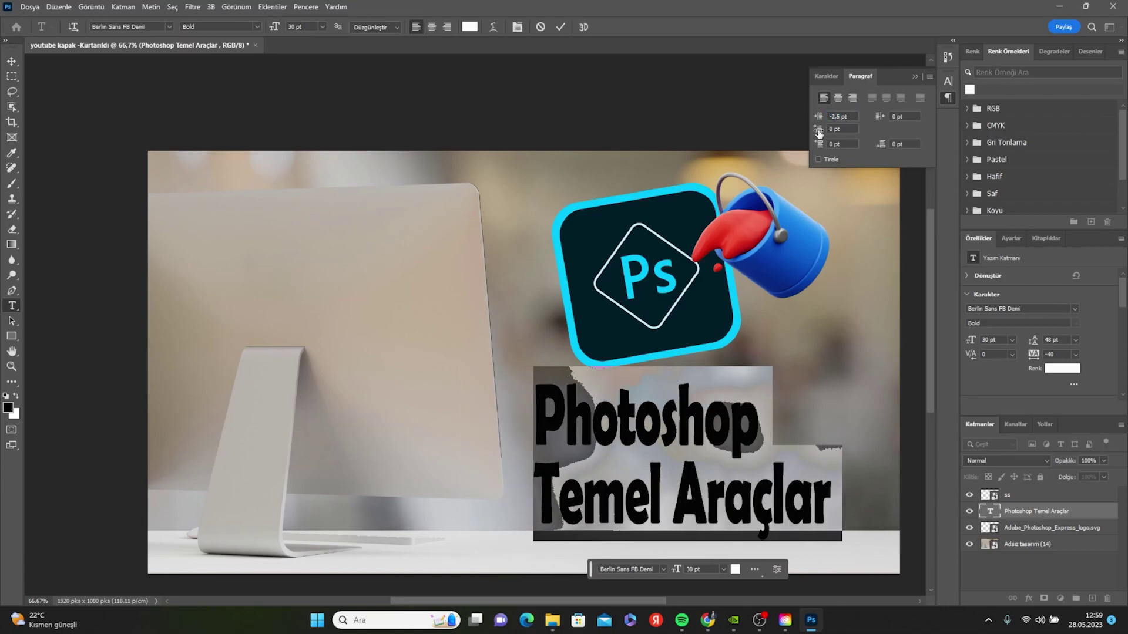
mouse_move(819, 134)
left_mouse_down()
mouse_move(841, 157)
mouse_move(841, 134)
mouse_move(831, 137)
left_mouse_up()
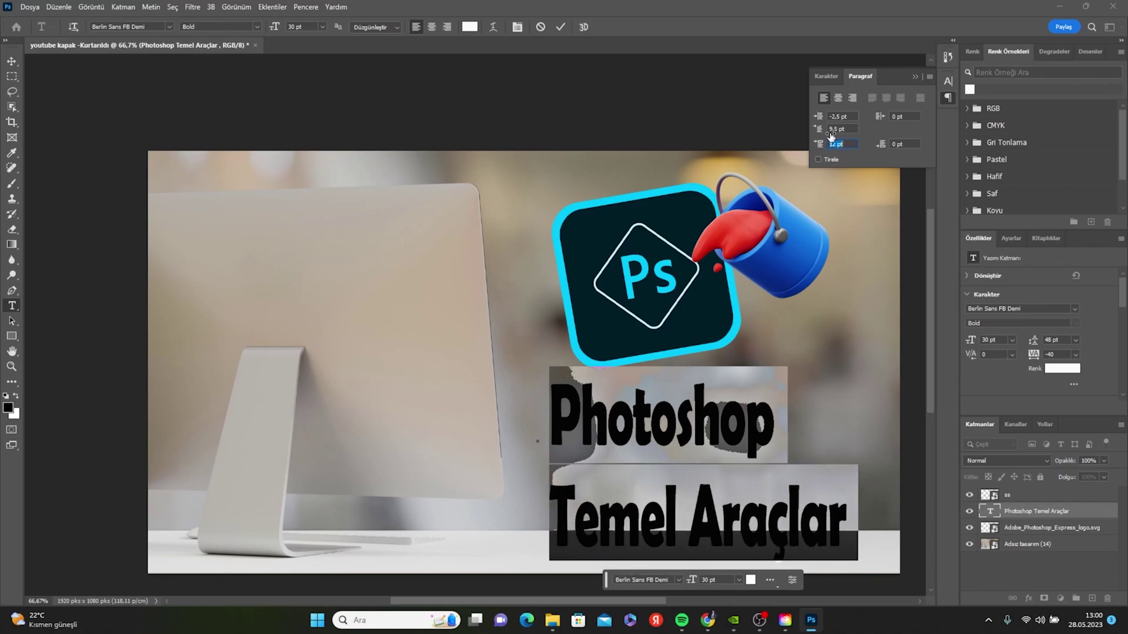
Step: Make the word 'Photoshop' 42 pt
left_click(775, 424)
left_click_drag(775, 424, 460, 420)
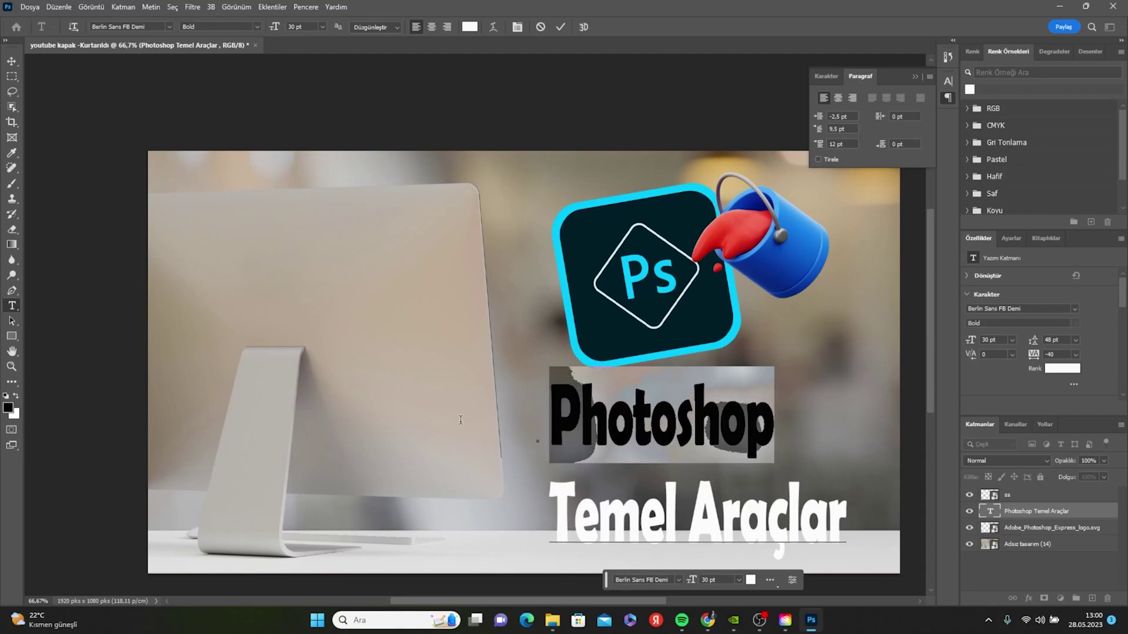
left_click(822, 76)
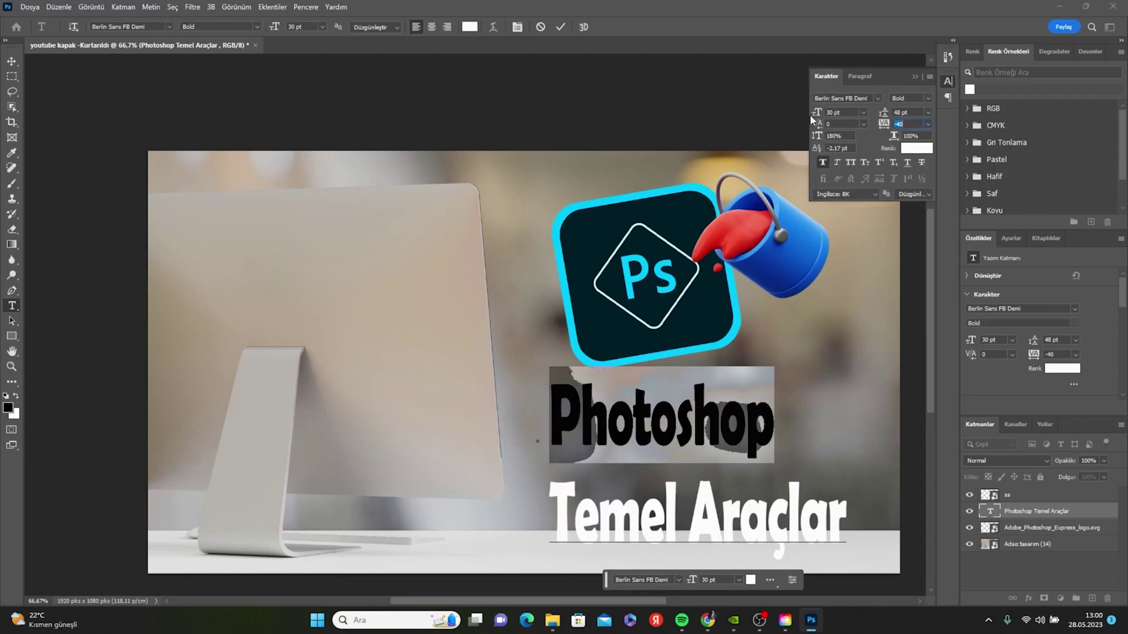
left_click(831, 113)
type("55")
key("Return")
type("42")
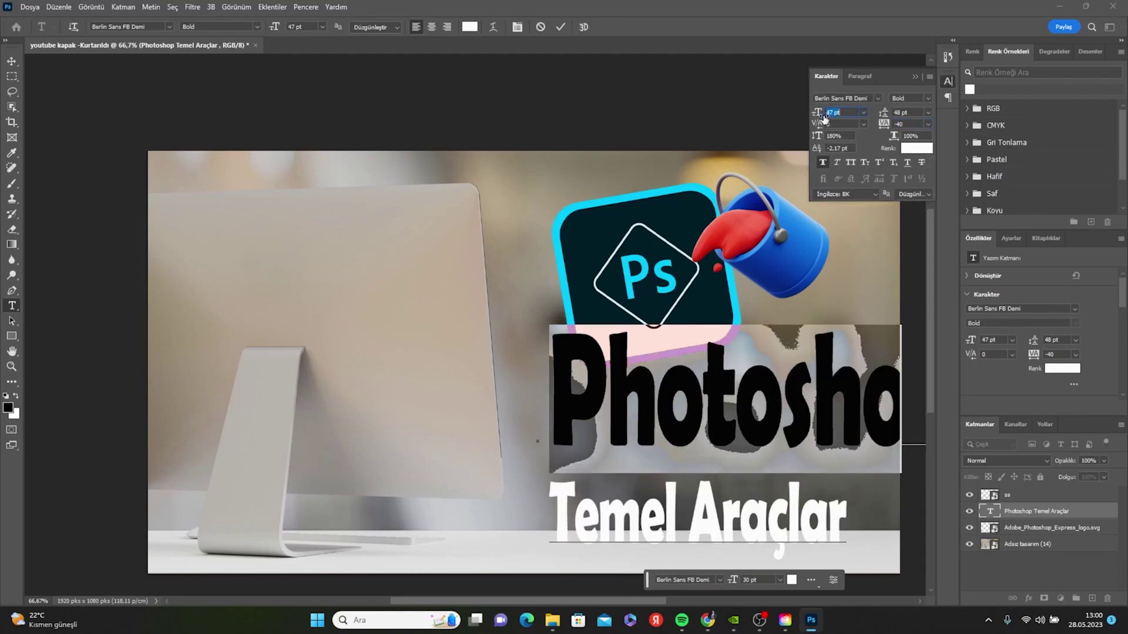
key("Tab")
key("Tab")
key("Tab")
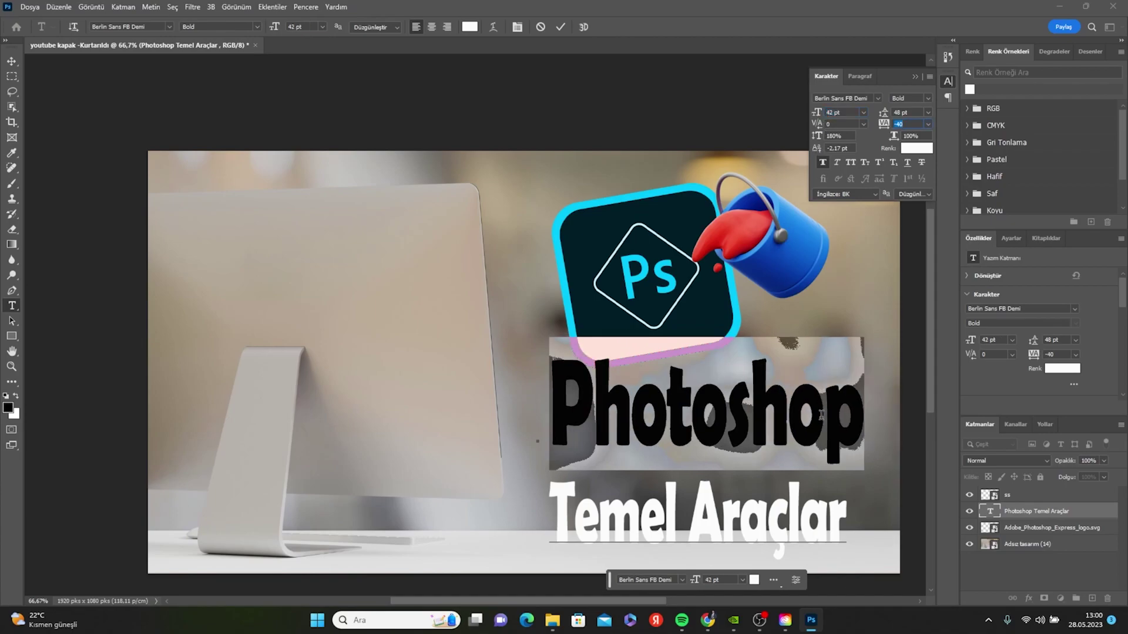
Step: Shrink 'Temel Araçlar' and tighten the leading to 19 pt so it sits under Photoshop
left_click_drag(846, 505, 540, 495)
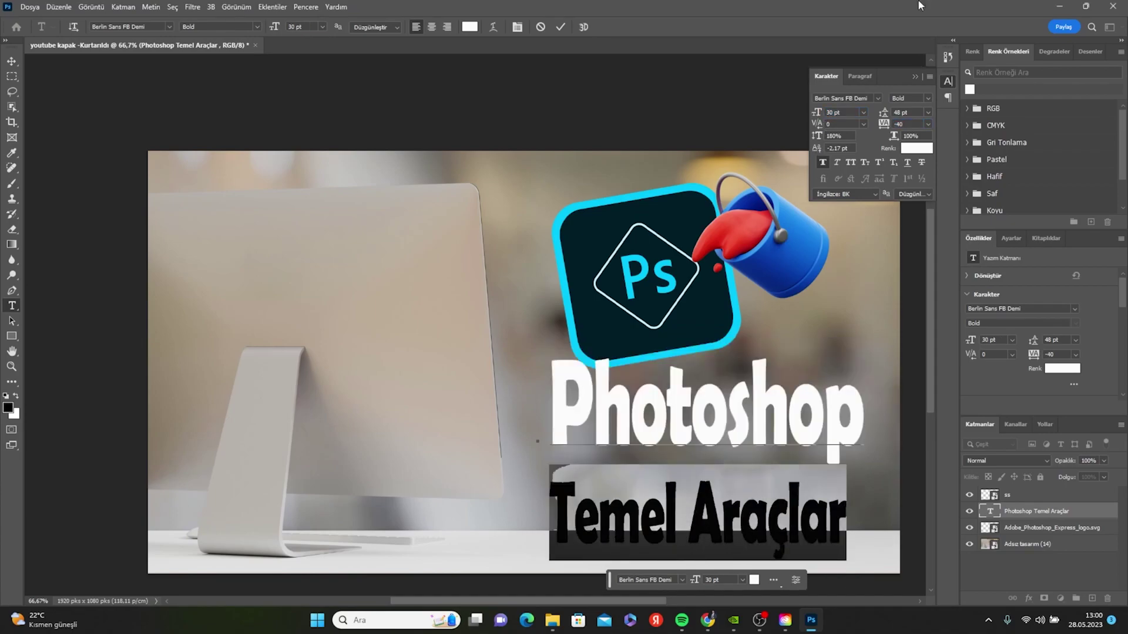
left_click_drag(817, 115, 813, 115)
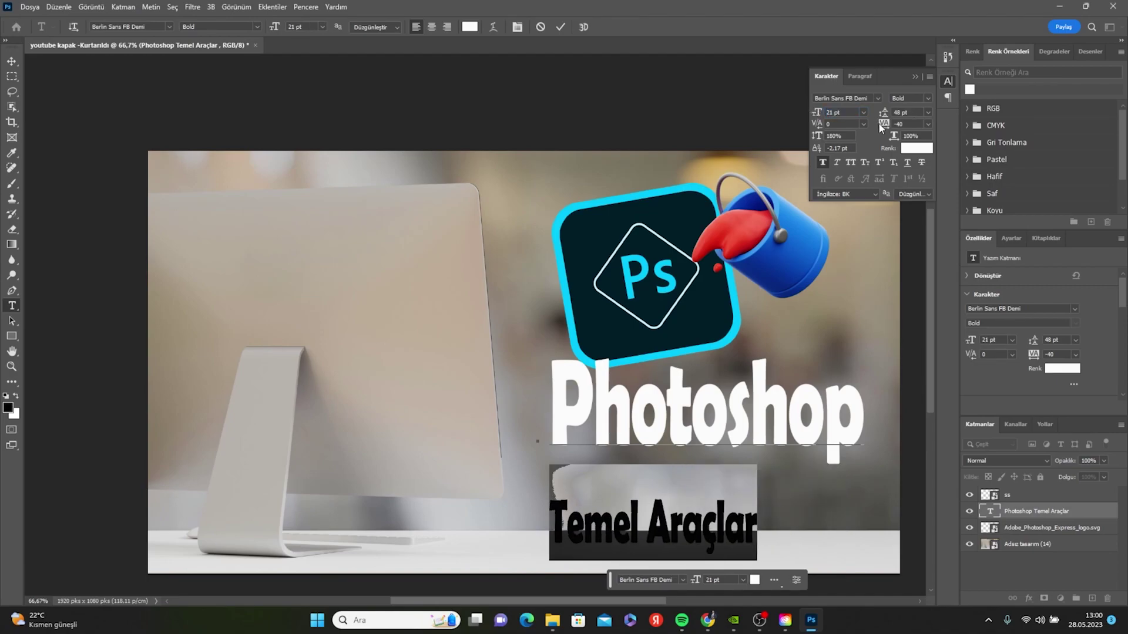
left_click_drag(883, 113, 871, 113)
mouse_move(872, 113)
left_mouse_down()
mouse_move(860, 113)
mouse_move(874, 115)
left_mouse_up()
left_click(773, 507)
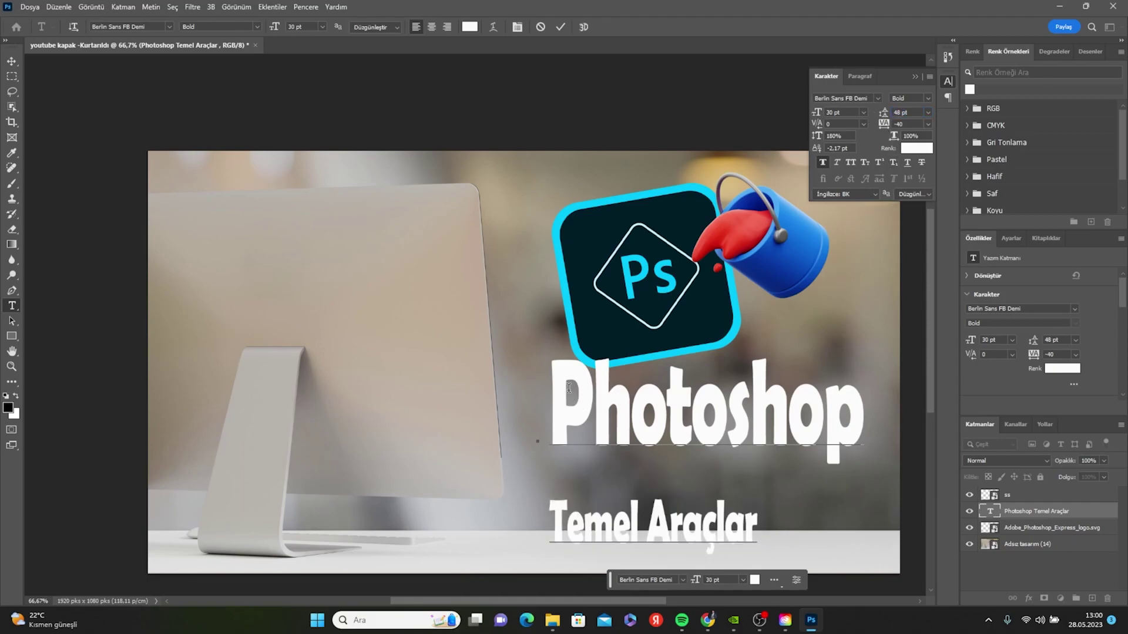
left_click_drag(558, 388, 832, 578)
left_click_drag(884, 113, 887, 116)
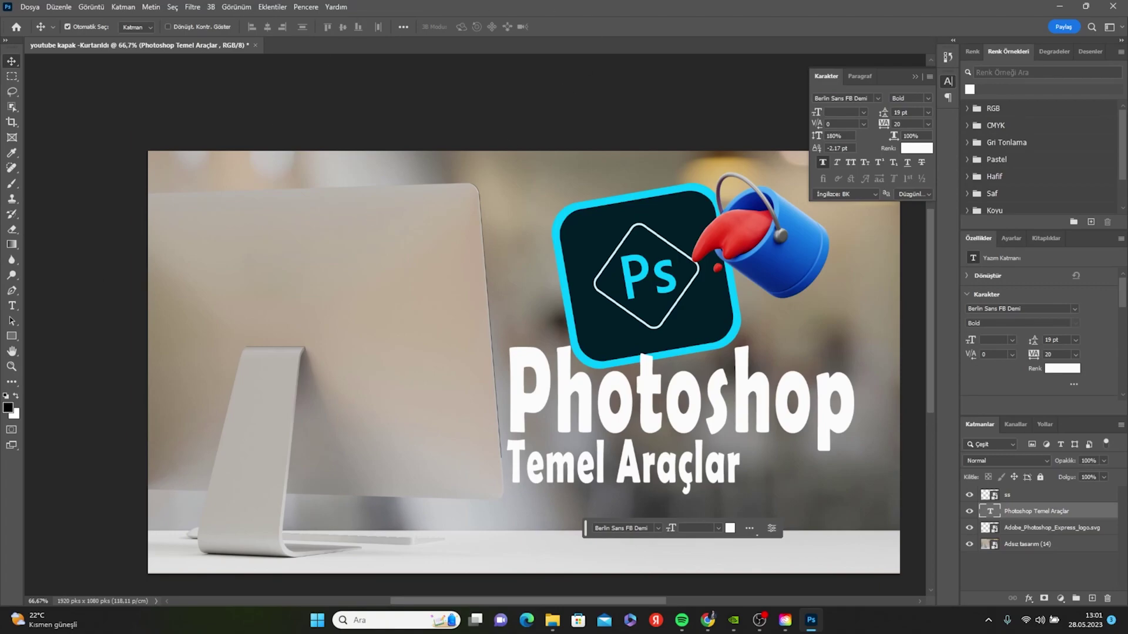
Step: Add a new white 24 pt 'Lorem Ipsum' text layer over the left monitor and commit it
left_click(11, 306)
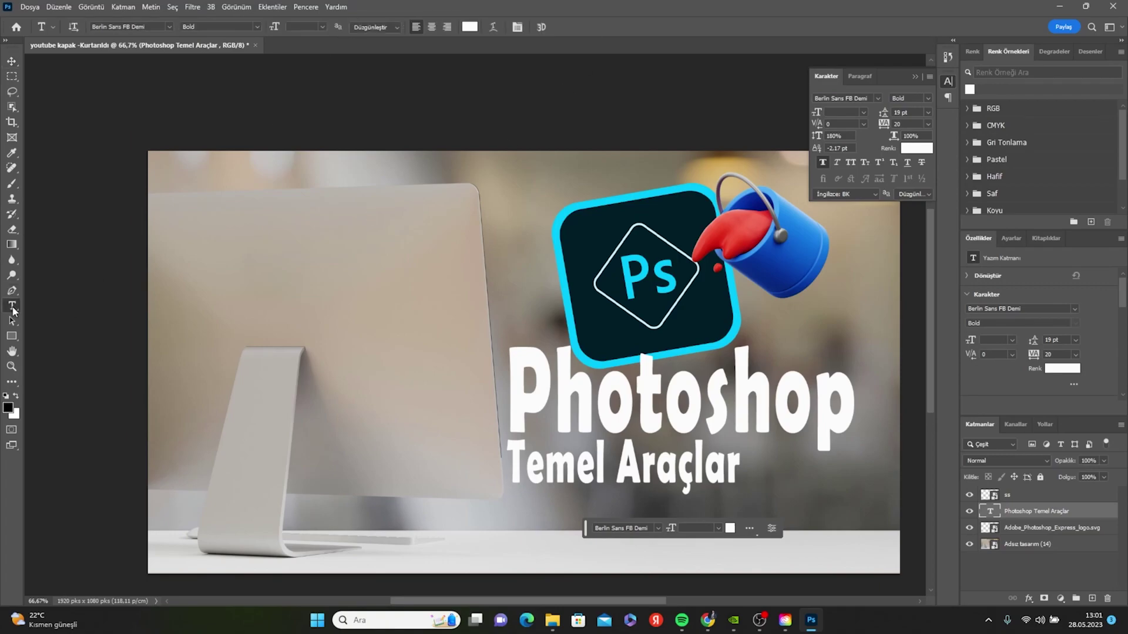
left_click(180, 301)
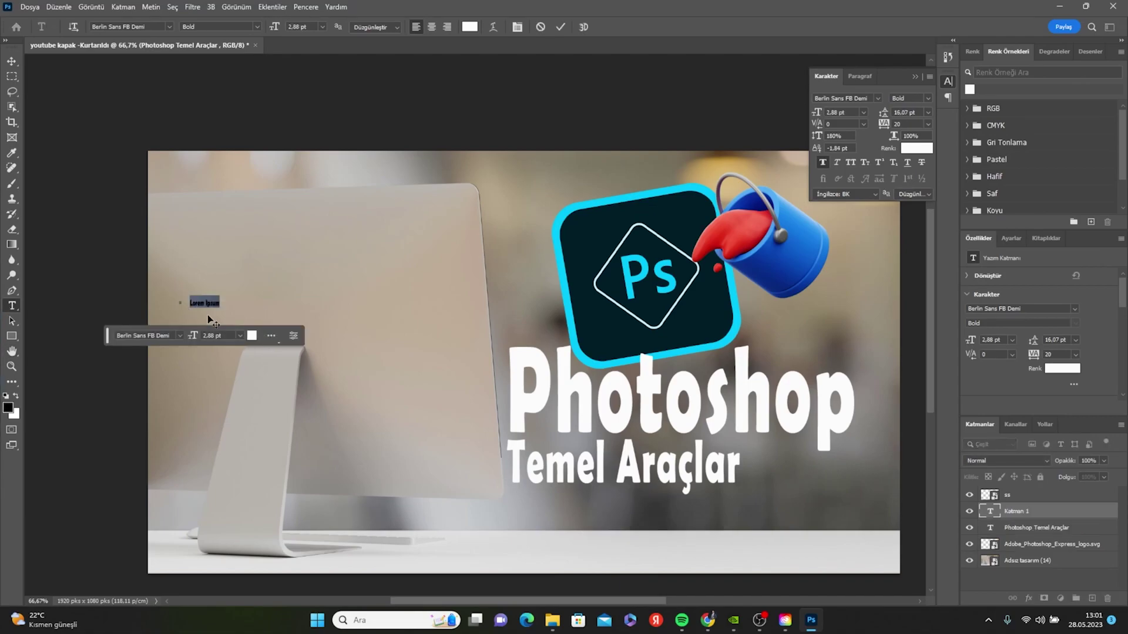
left_click(239, 335)
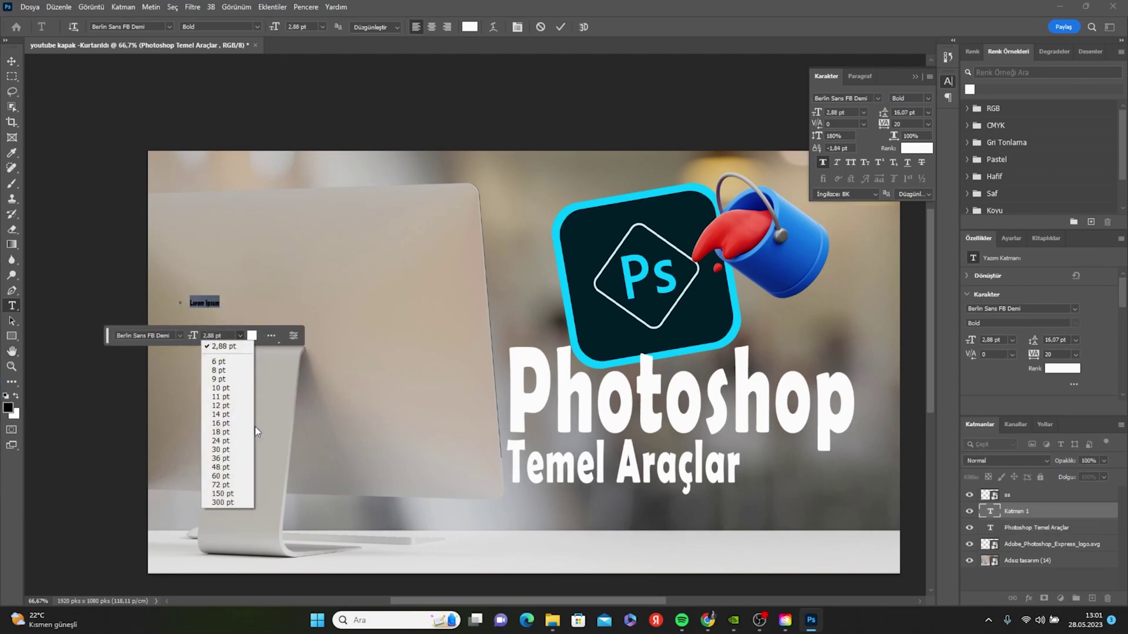
left_click(227, 459)
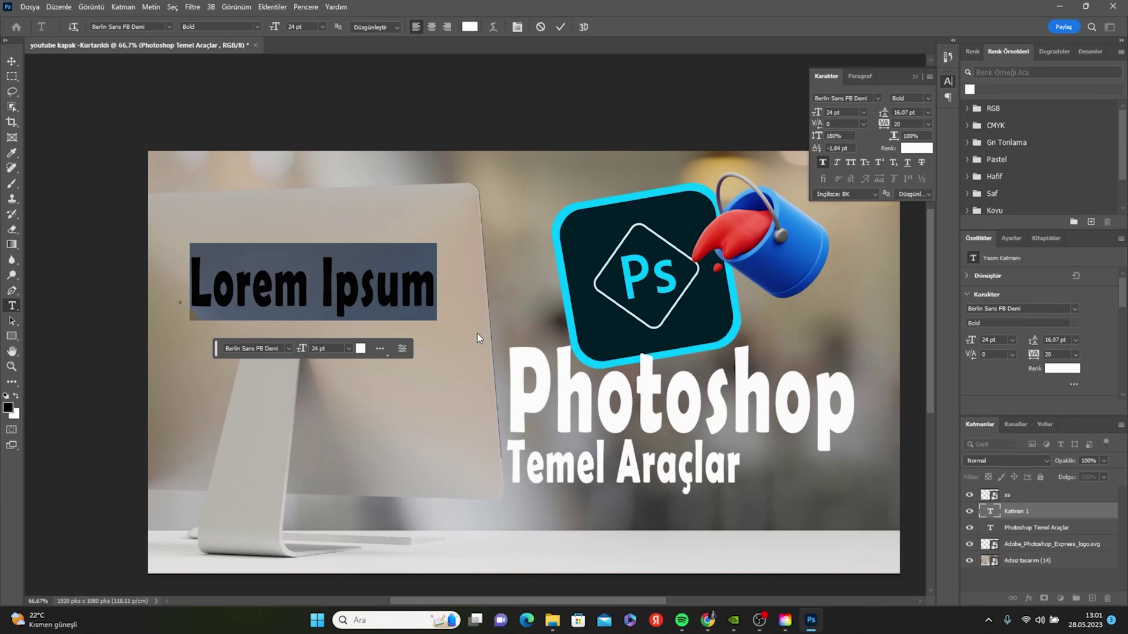
key("Right")
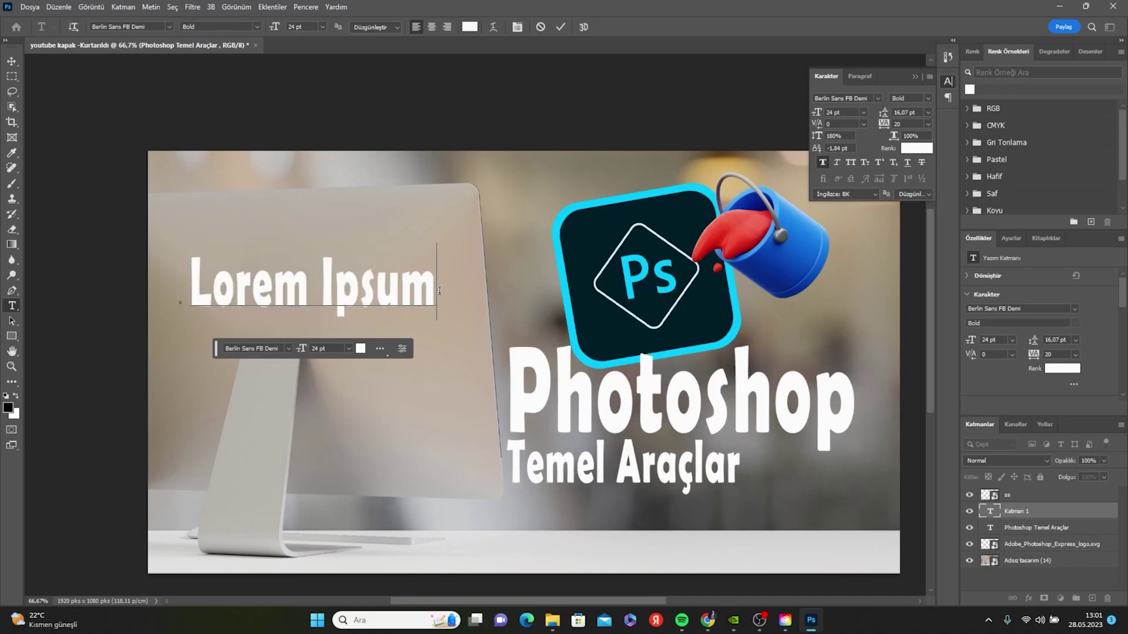
left_click(12, 62)
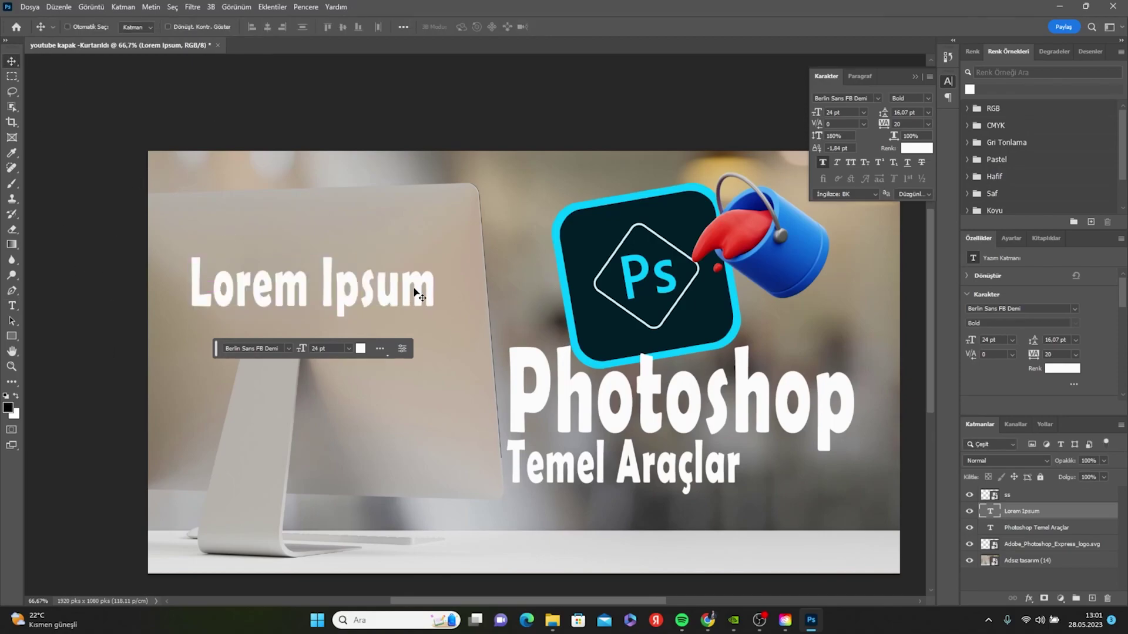
Step: Free-transform the 'Lorem Ipsum' text down to about 24.2 pt and apply it
key("ctrl+t")
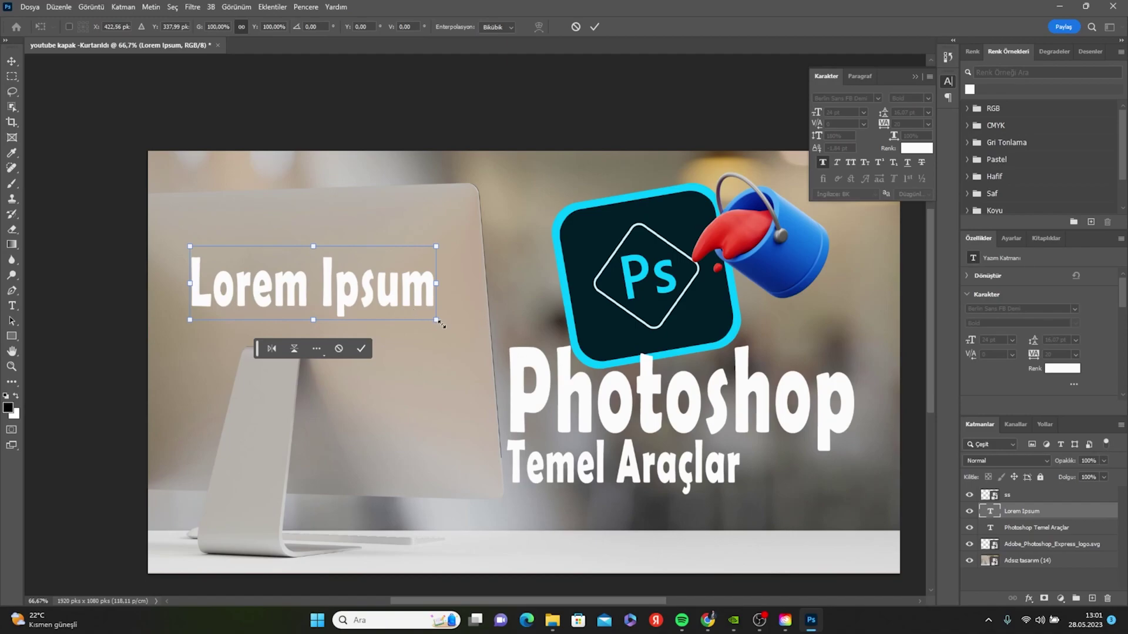
mouse_move(441, 323)
left_mouse_down()
mouse_move(360, 301)
mouse_move(439, 365)
mouse_move(424, 360)
left_mouse_up()
key("t")
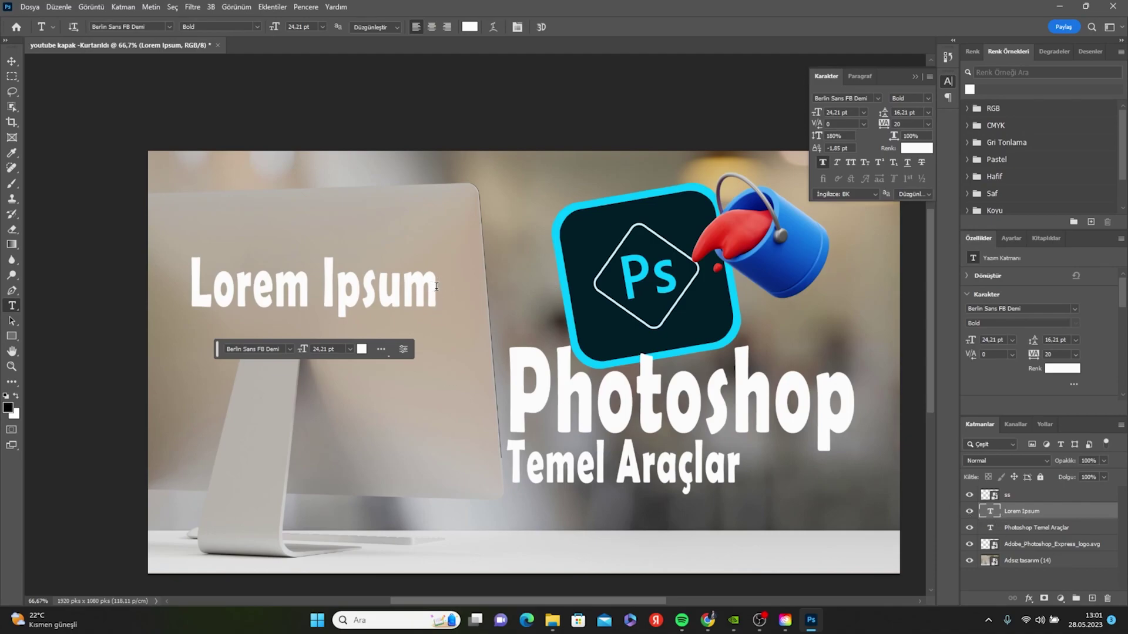
left_click_drag(436, 287, 156, 283)
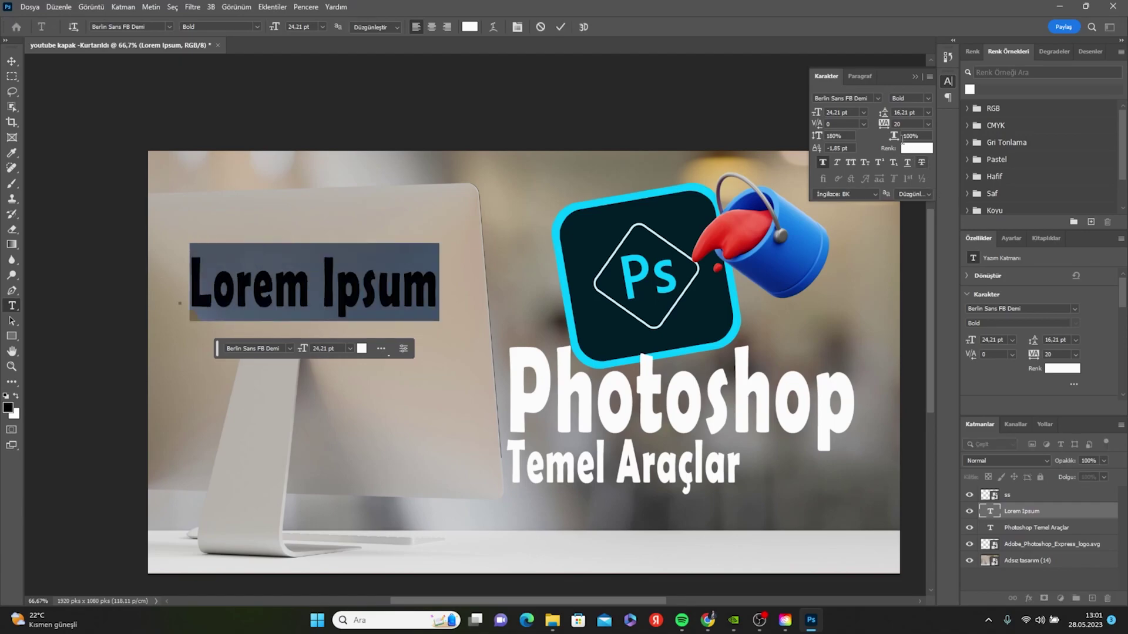
left_click(904, 112)
left_click(430, 286)
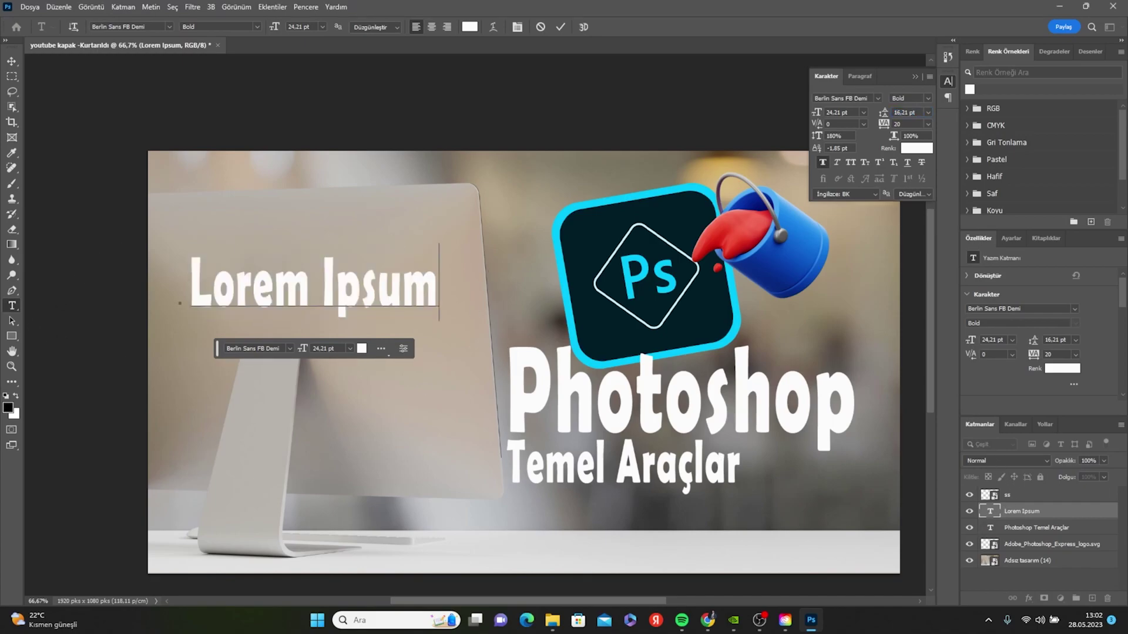
key("ctrl+a")
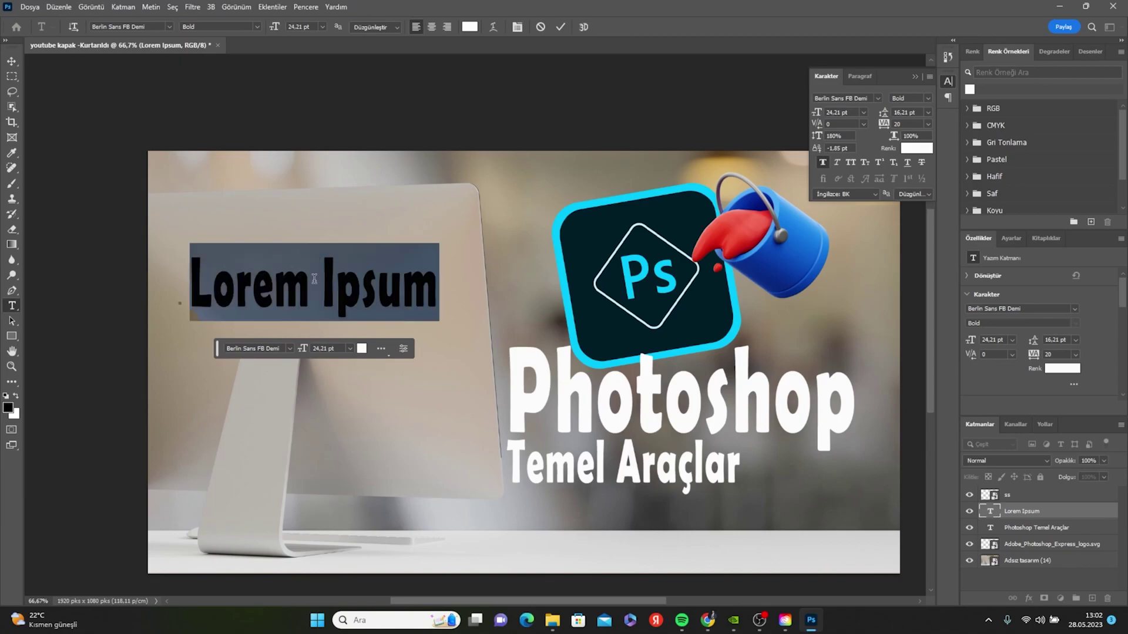
key("Right")
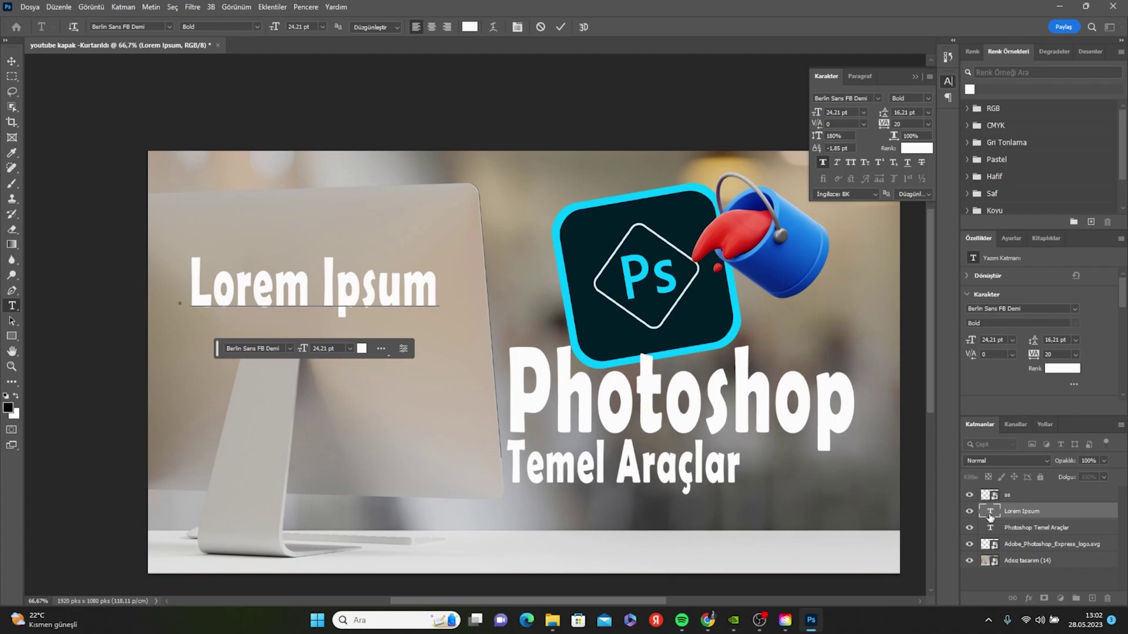
key("ctrl+a")
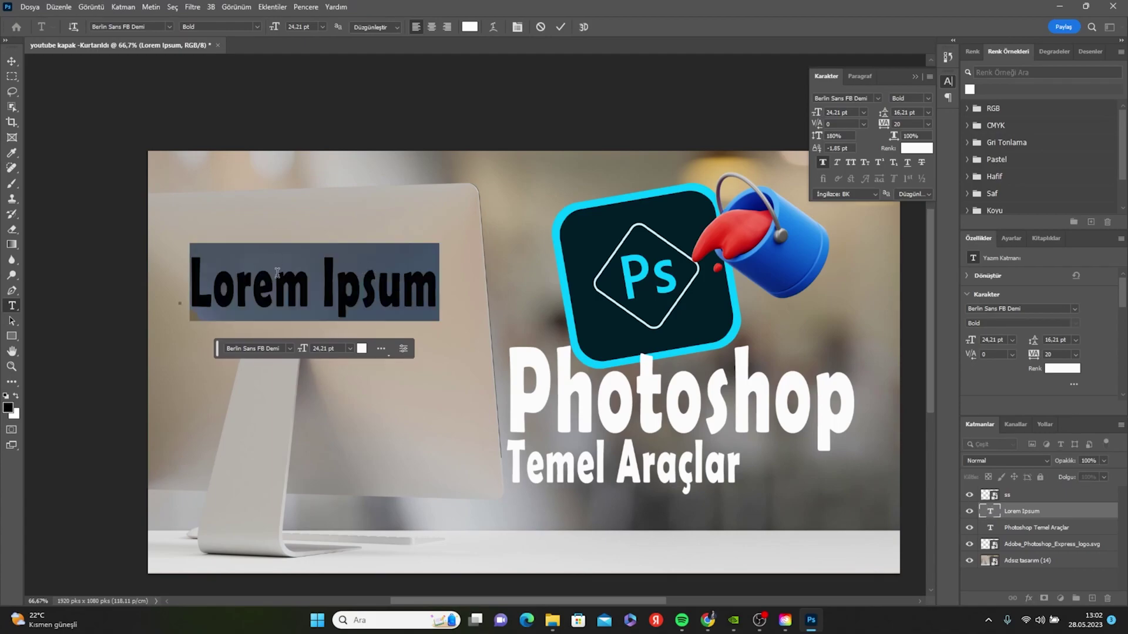